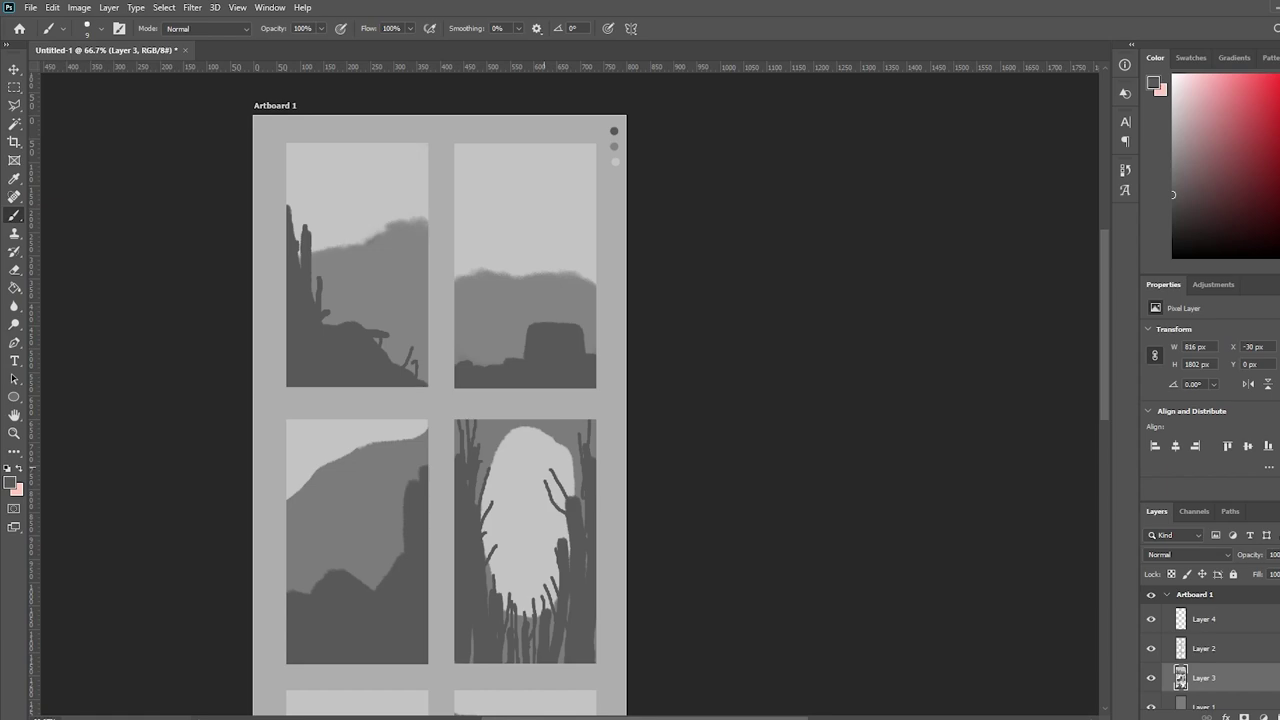
{"action": "key", "text": "i"}
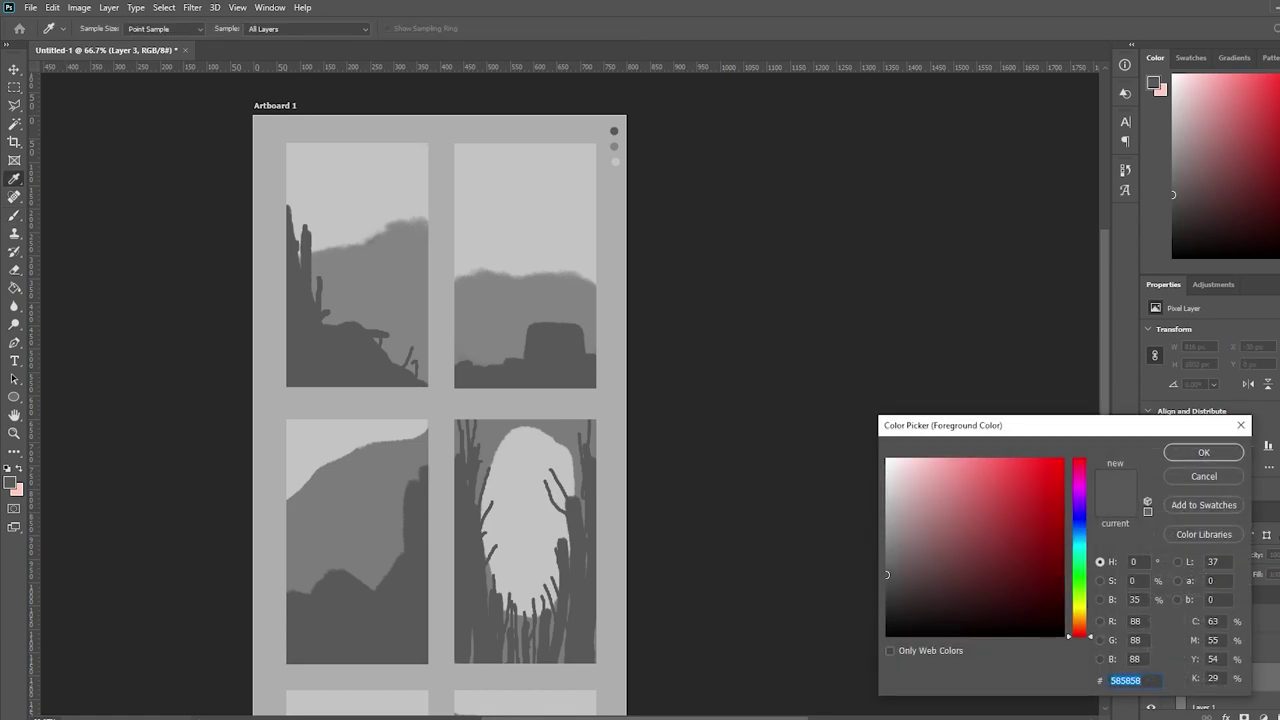
{"action": "type", "text": "adadad"}
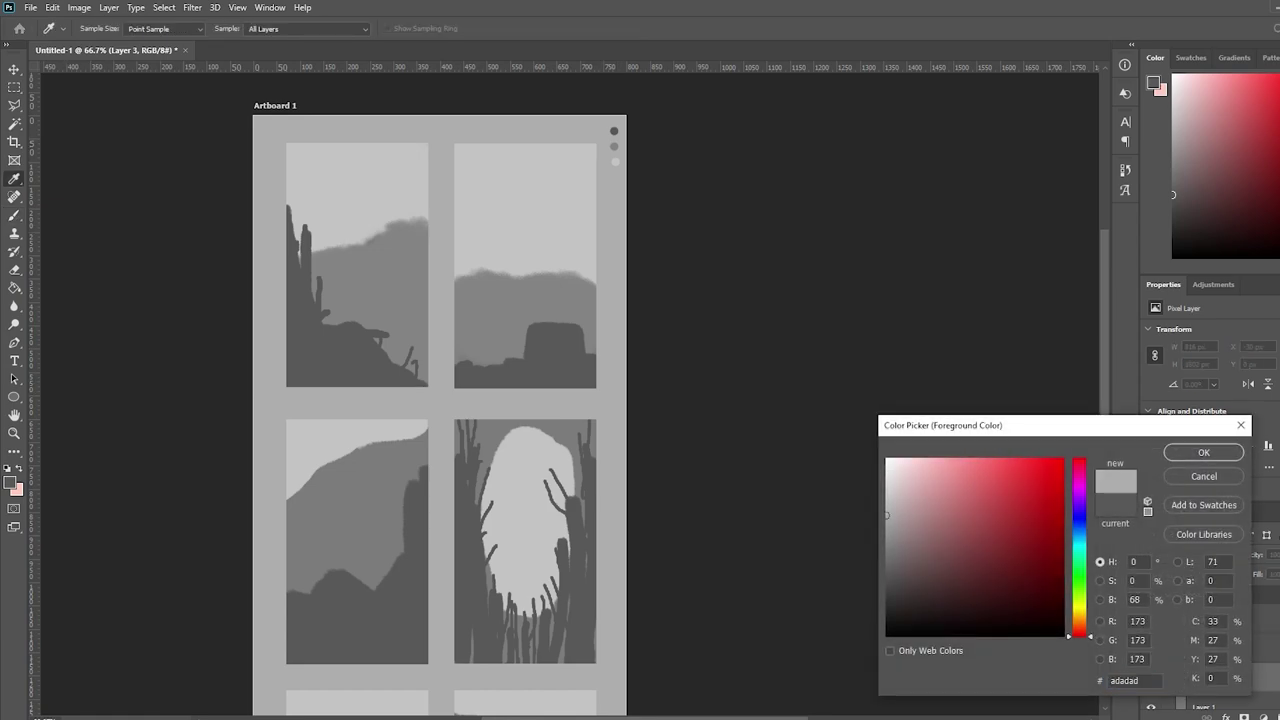
{"action": "key", "text": "Return"}
{"action": "key", "text": "b"}
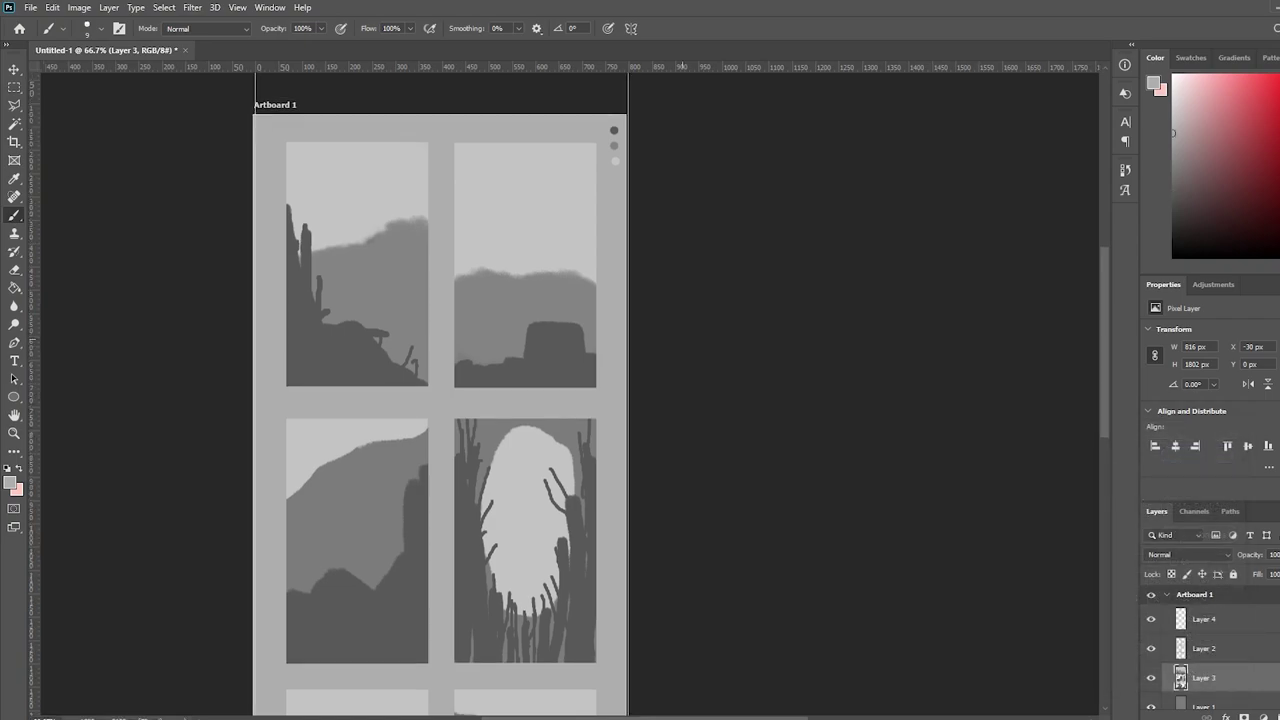
{"action": "scroll", "coordinate": [570, 390], "scroll_direction": "down", "scroll_amount": 3}
{"action": "left_click_drag", "start_coordinate": [372, 491], "coordinate": [376, 479]}
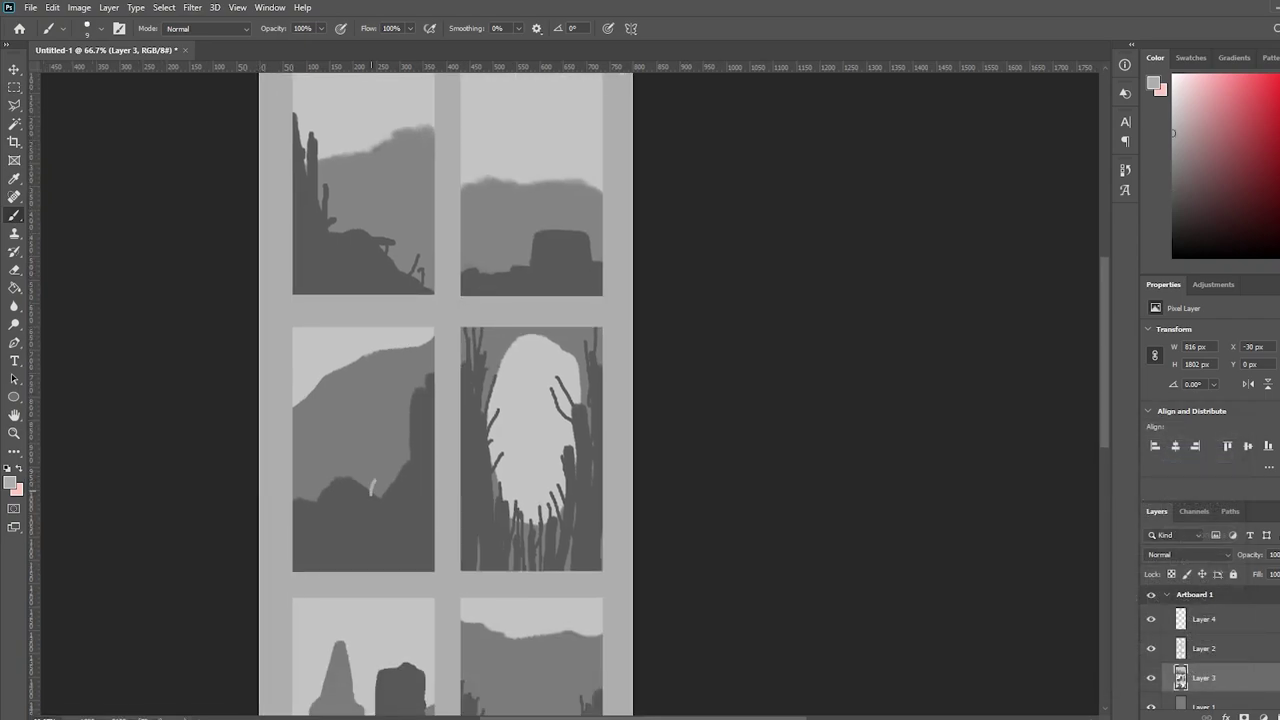
{"action": "left_click", "coordinate": [11, 483]}
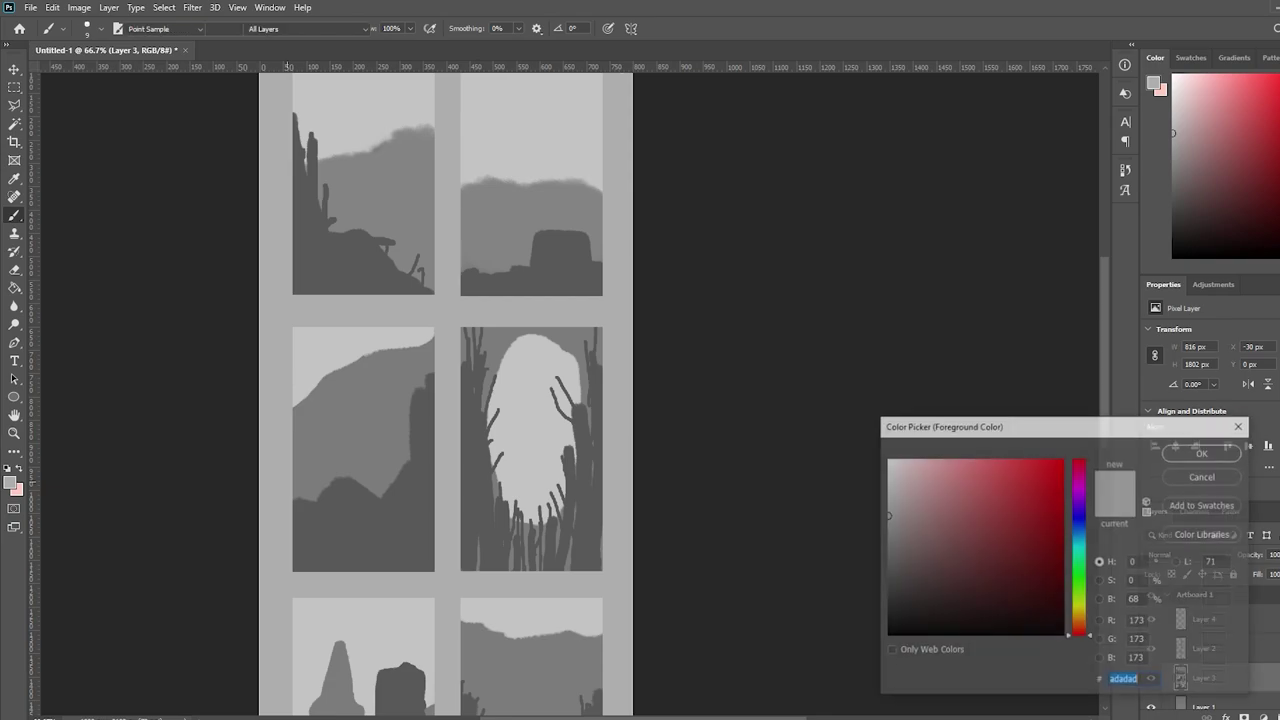
{"action": "left_click", "coordinate": [886, 549]}
{"action": "left_click", "coordinate": [1204, 452]}
{"action": "left_click_drag", "start_coordinate": [393, 483], "coordinate": [394, 527]}
{"action": "key", "text": "ctrl+z"}
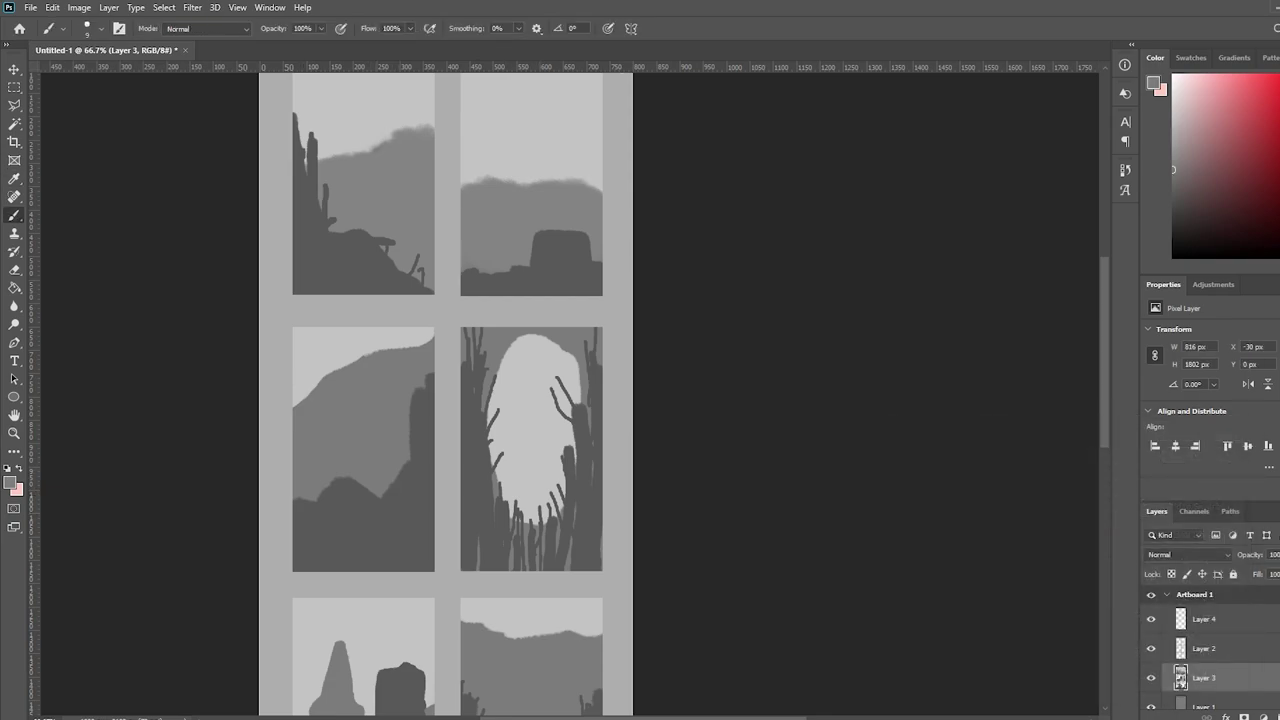
- Paint dark-grey plant stalks, a mushroom shape and a branch along the foreground silhouette of the middle-left thumbnail
{"action": "left_click", "coordinate": [10, 483]}
{"action": "left_click", "coordinate": [403, 515]}
{"action": "key", "text": "Return"}
{"action": "mouse_move", "coordinate": [396, 480]}
{"action": "left_mouse_down"}
{"action": "mouse_move", "coordinate": [396, 458]}
{"action": "mouse_move", "coordinate": [371, 480]}
{"action": "left_mouse_up"}
{"action": "left_click_drag", "start_coordinate": [405, 412], "coordinate": [404, 401]}
{"action": "left_click_drag", "start_coordinate": [330, 486], "coordinate": [334, 458]}
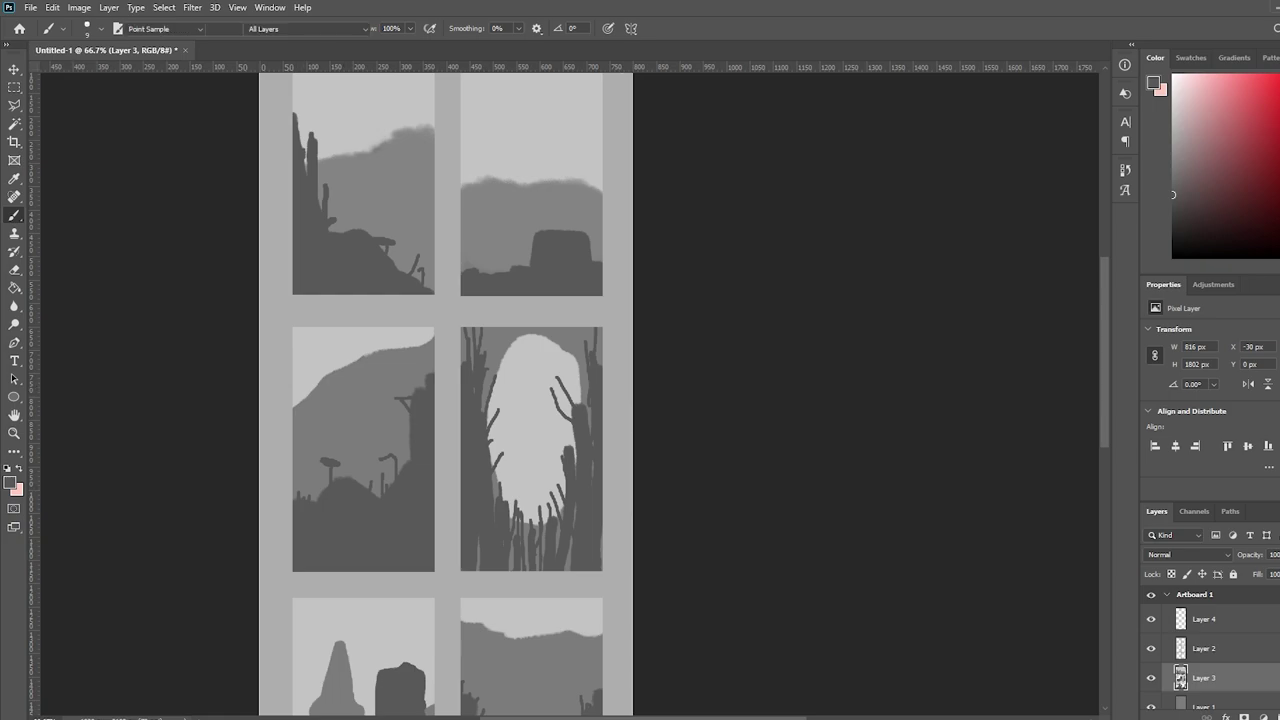
- Set the brush colour to #7b7b7b and paint foliage and small plants along the hill's skyline in the middle-left thumbnail
{"action": "left_click", "coordinate": [10, 482]}
{"action": "left_click", "coordinate": [886, 552]}
{"action": "left_click", "coordinate": [1204, 451]}
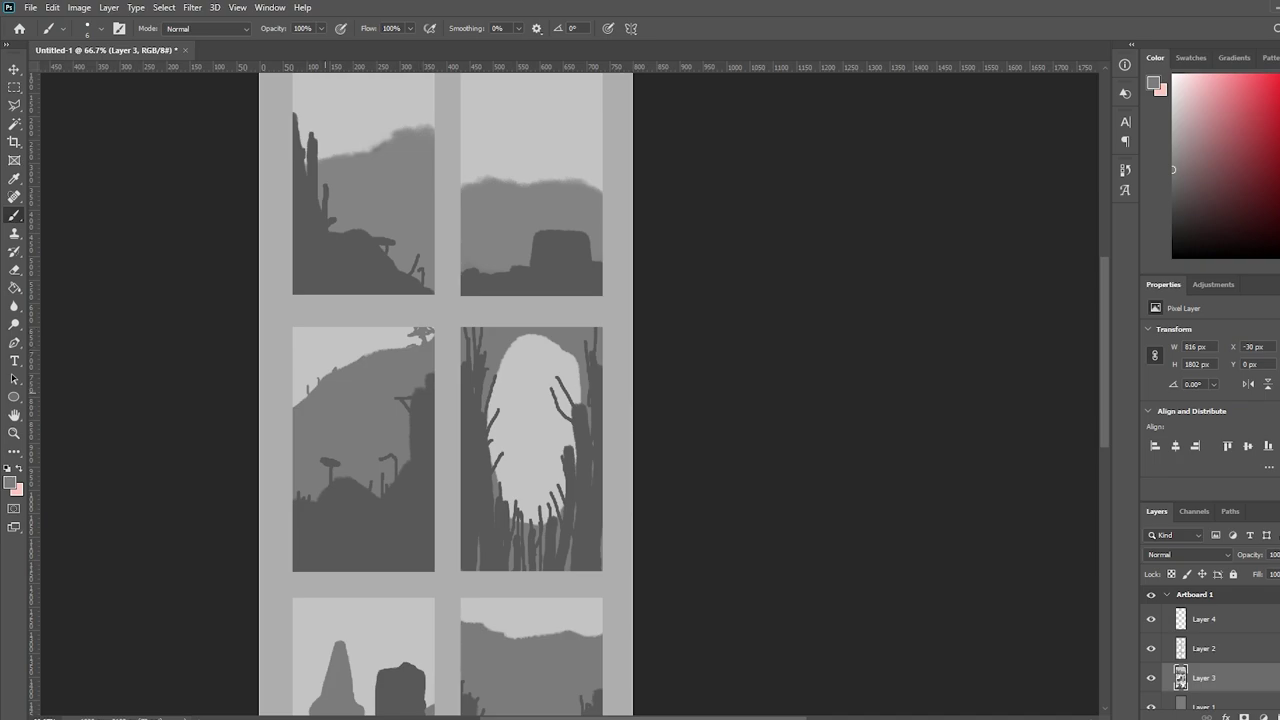
- Reshape the top-right thumbnail's hills with a 44 px brush in #848484, raising slopes at both sides and smoothing the valley between
{"action": "scroll", "coordinate": [375, 386], "scroll_direction": "down", "scroll_amount": 3}
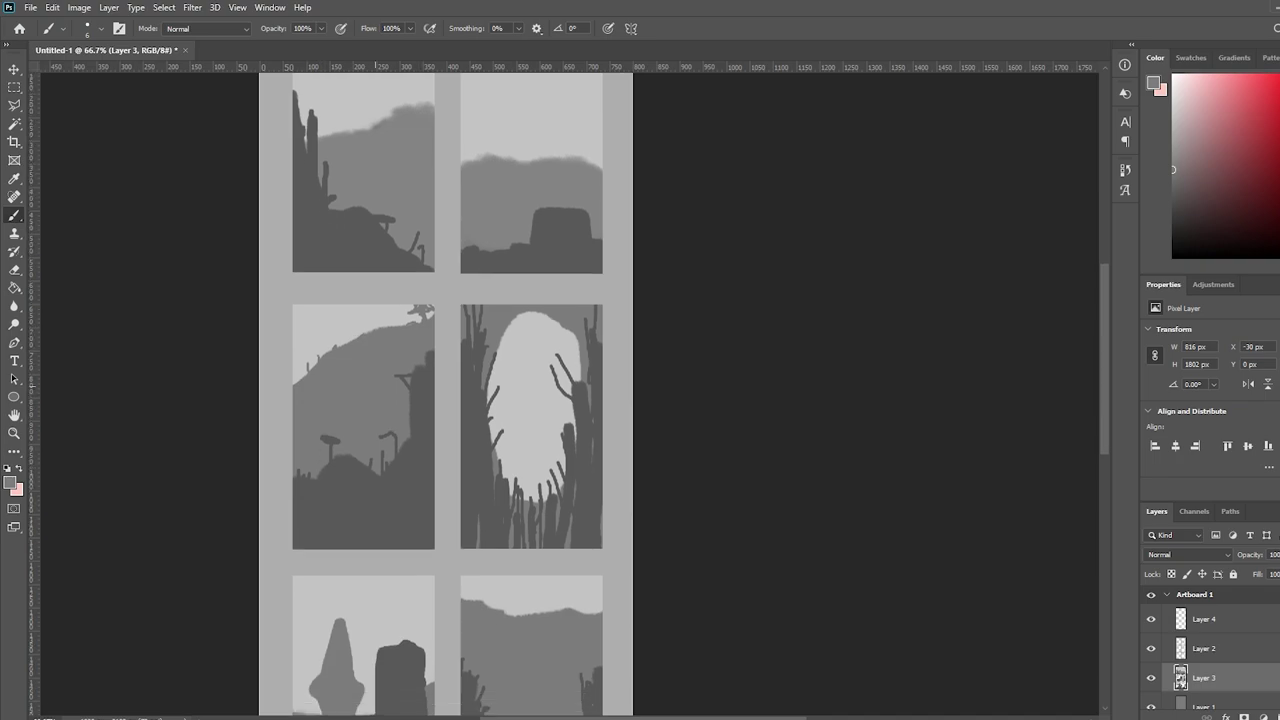
{"action": "scroll", "coordinate": [375, 386], "scroll_direction": "up", "scroll_amount": 8}
{"action": "scroll", "coordinate": [569, 403], "scroll_direction": "up", "scroll_amount": 2}
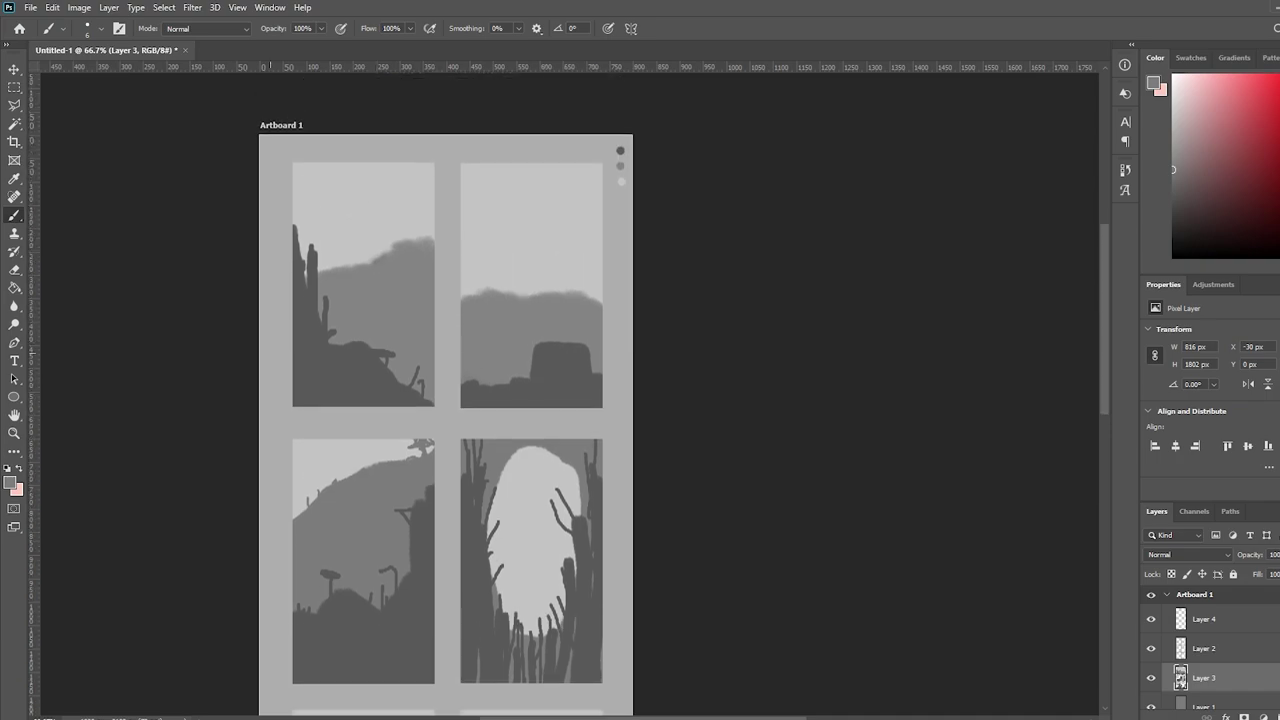
{"action": "left_click", "coordinate": [10, 482]}
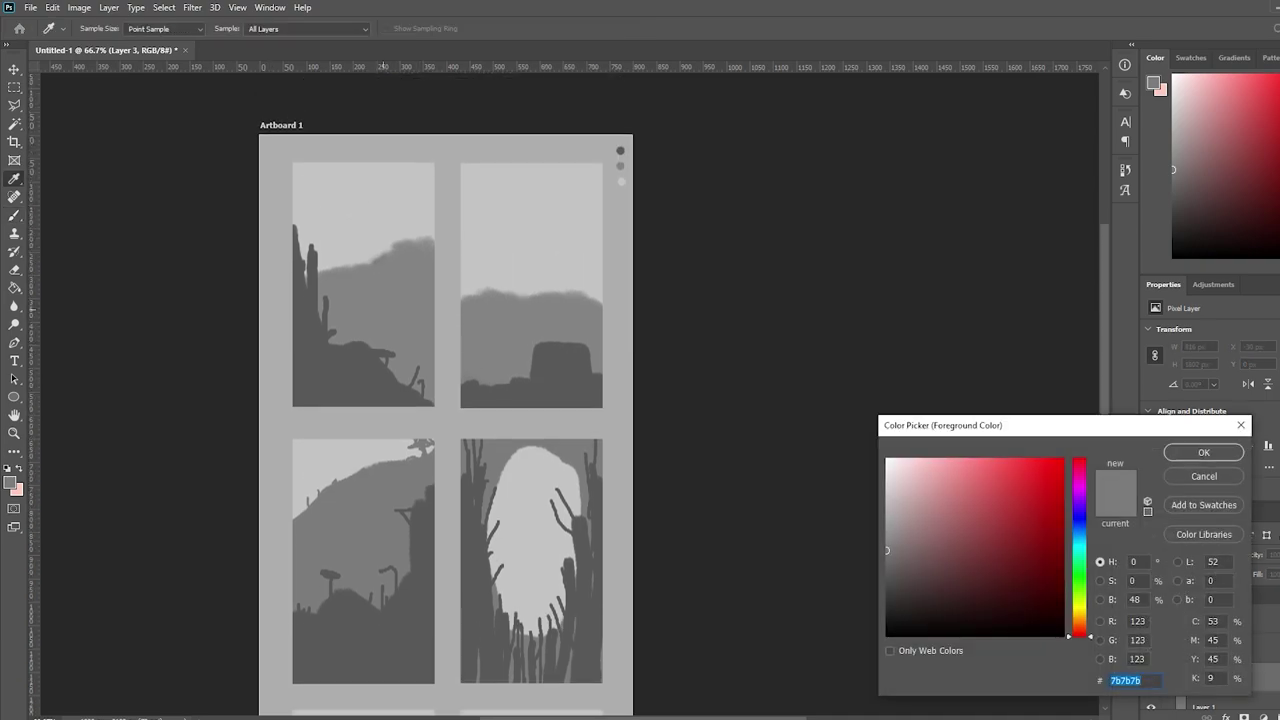
{"action": "left_click", "coordinate": [383, 308]}
{"action": "left_click_drag", "start_coordinate": [1000, 425], "coordinate": [840, 301]}
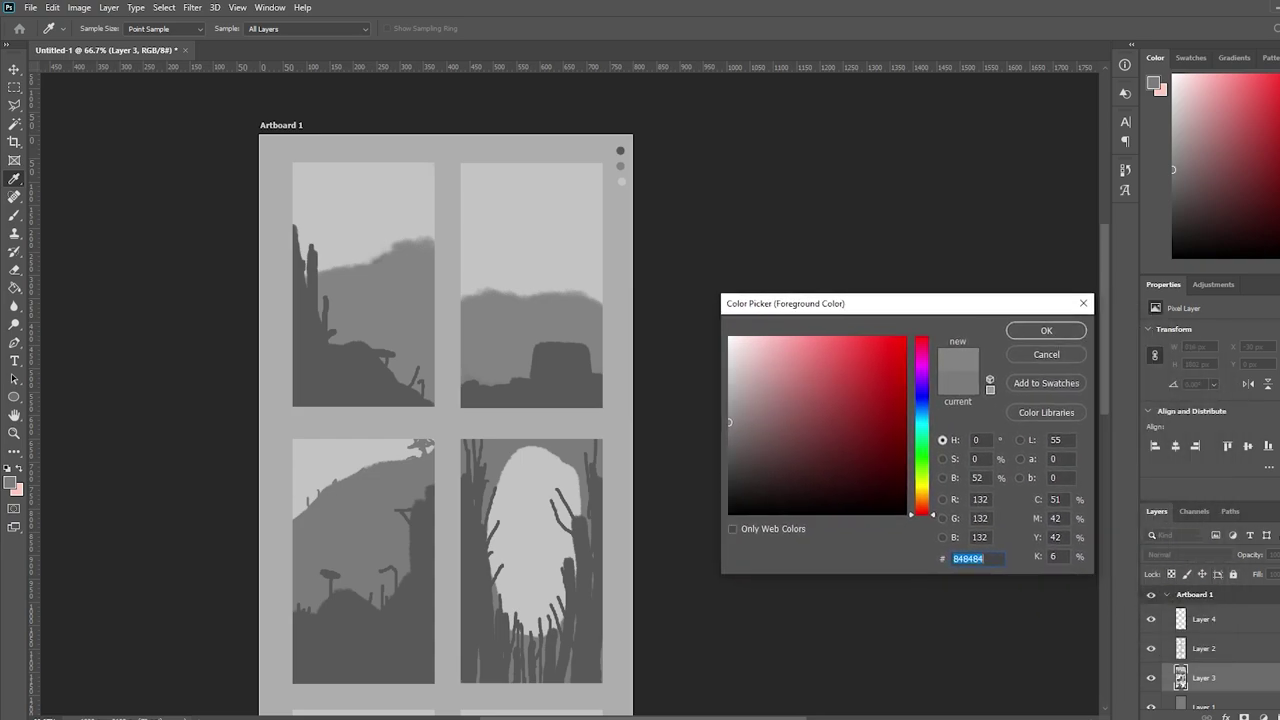
{"action": "left_click", "coordinate": [1051, 330]}
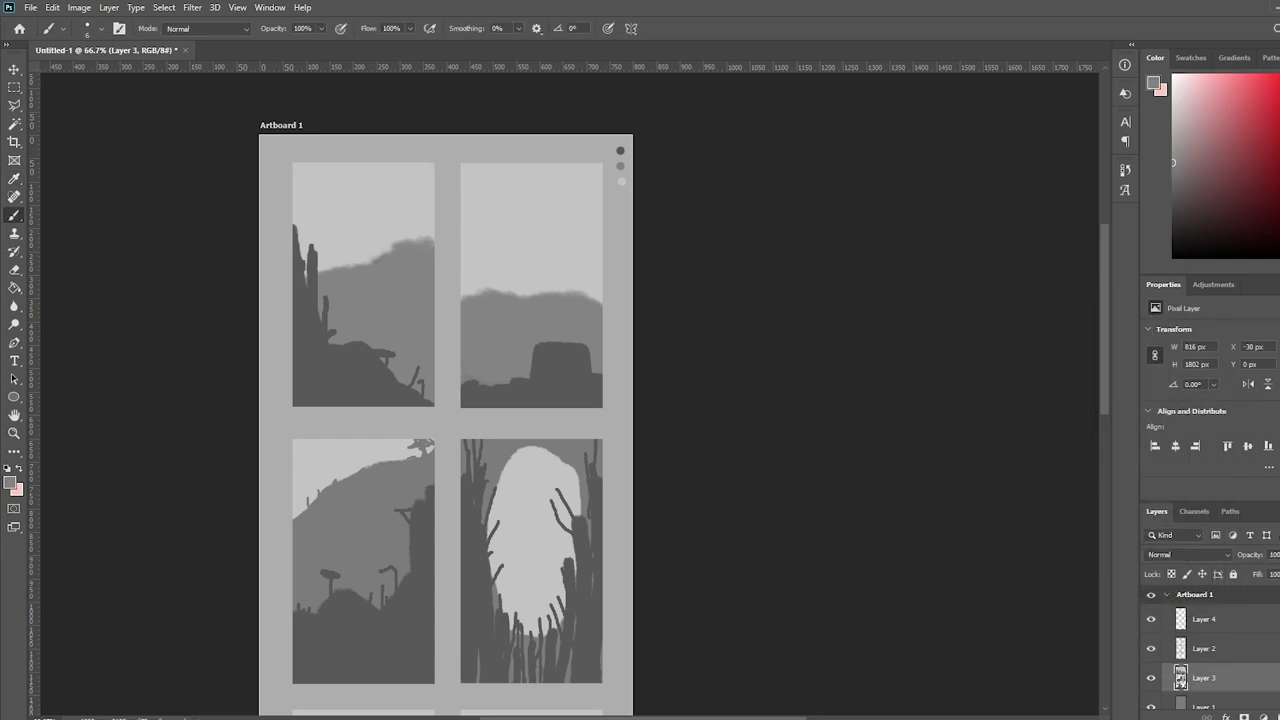
{"action": "left_click", "coordinate": [100, 28]}
{"action": "left_click_drag", "start_coordinate": [80, 73], "coordinate": [86, 73]}
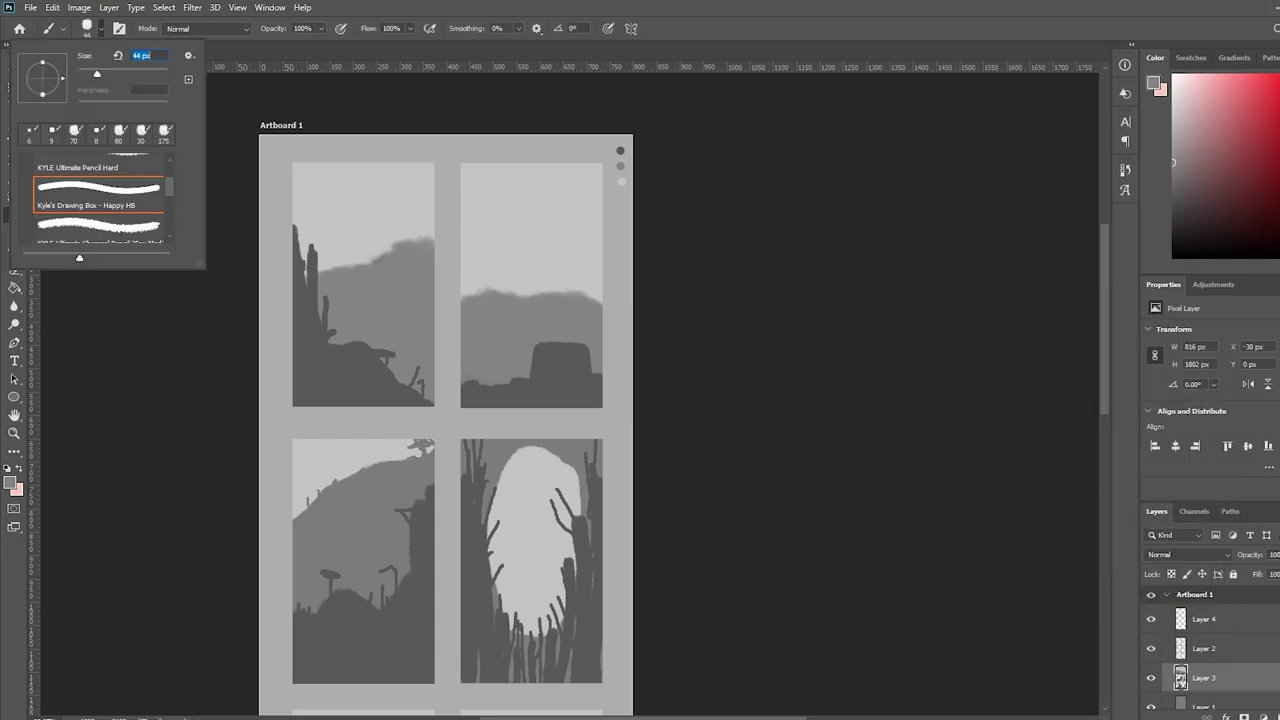
{"action": "key", "text": "Return"}
{"action": "mouse_move", "coordinate": [594, 301]}
{"action": "left_mouse_down"}
{"action": "mouse_move", "coordinate": [606, 294]}
{"action": "mouse_move", "coordinate": [592, 268]}
{"action": "left_mouse_up"}
{"action": "mouse_move", "coordinate": [480, 298]}
{"action": "left_mouse_down"}
{"action": "mouse_move", "coordinate": [464, 262]}
{"action": "mouse_move", "coordinate": [487, 282]}
{"action": "left_mouse_up"}
{"action": "left_click_drag", "start_coordinate": [578, 292], "coordinate": [520, 296]}
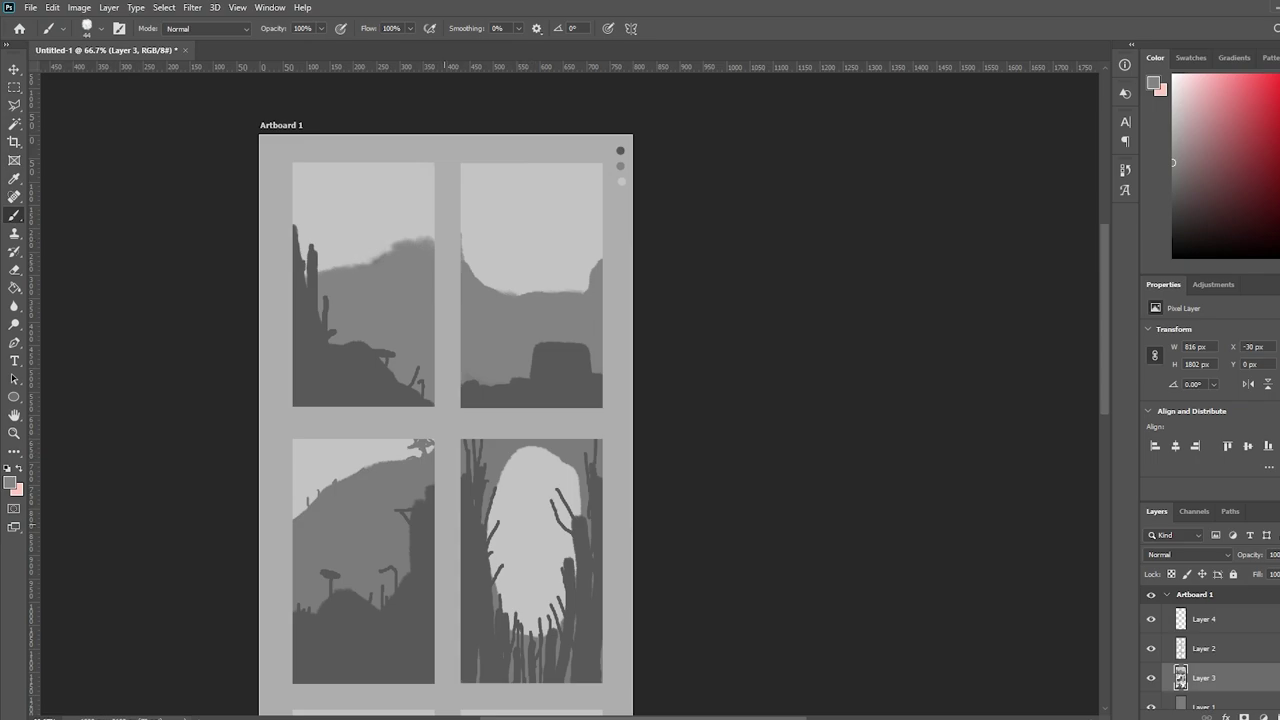
- Sample the foreground grey #585858 and paint a thin bent branch above the foreground mound in the top-left thumbnail with a smaller brush
{"action": "scroll", "coordinate": [445, 400], "scroll_direction": "down", "scroll_amount": 5}
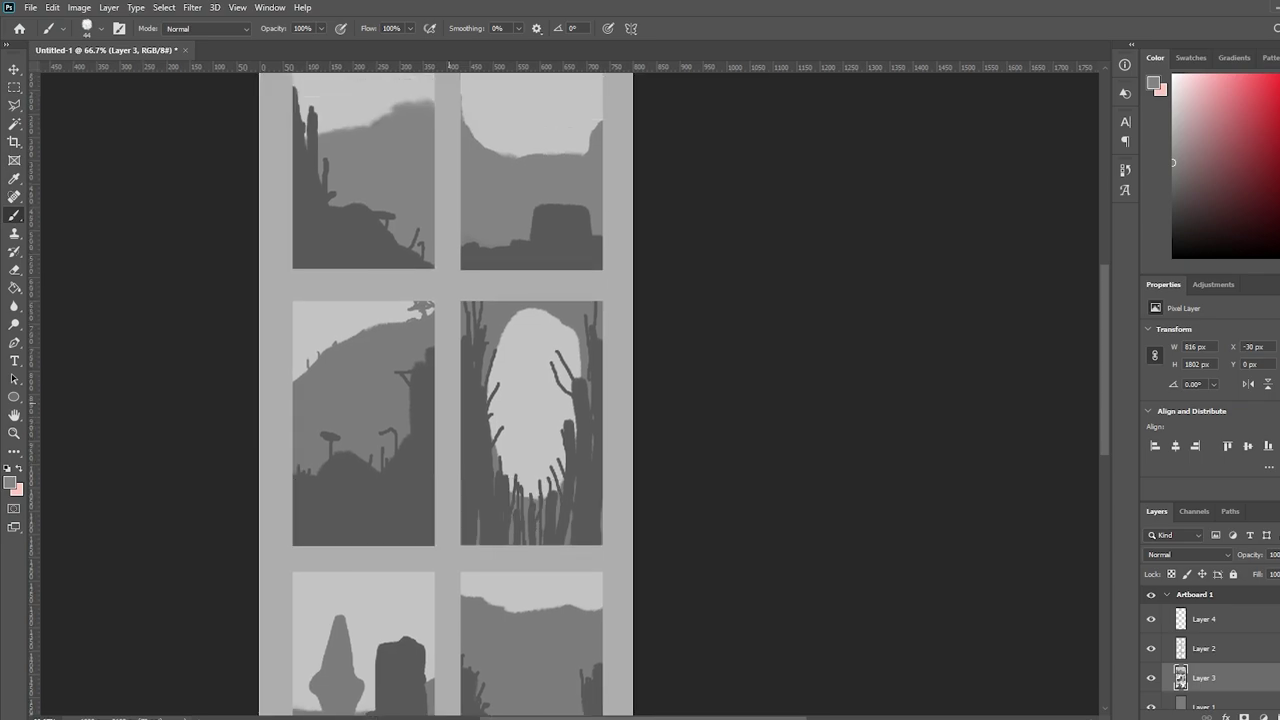
{"action": "left_click", "coordinate": [10, 482]}
{"action": "left_click", "coordinate": [524, 258]}
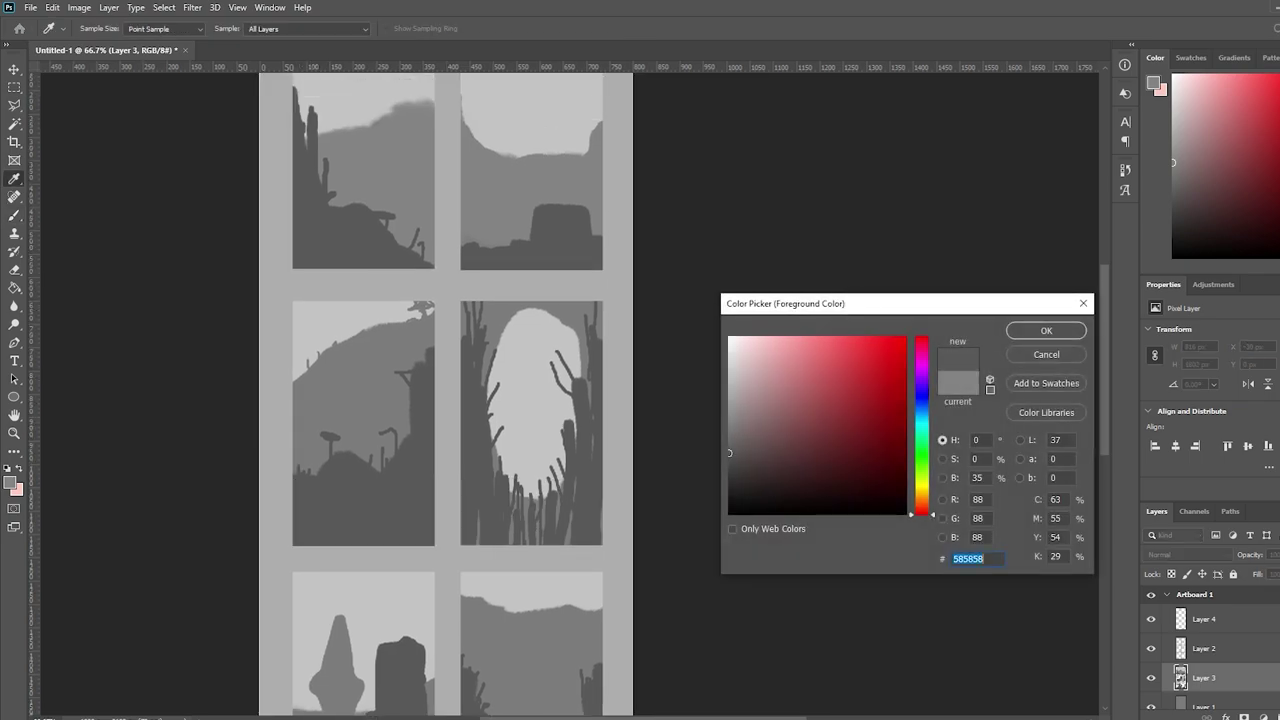
{"action": "key", "text": "Return"}
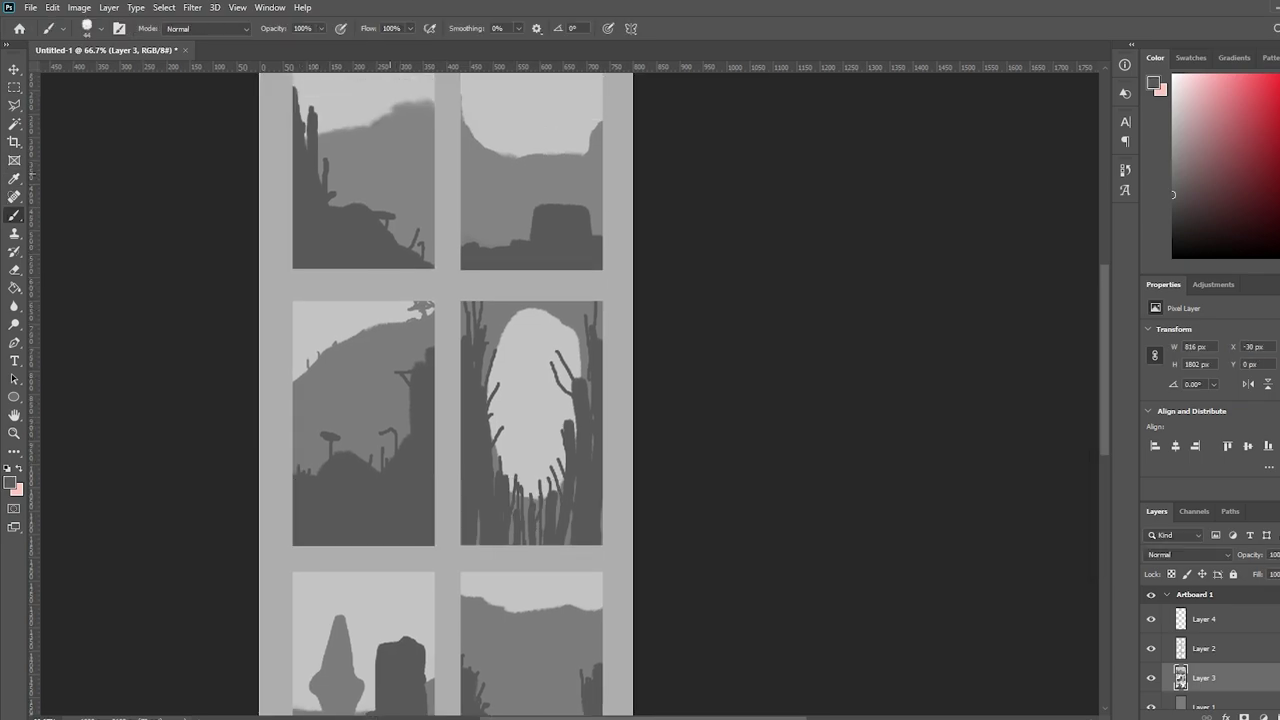
{"action": "key", "text": "bracketleft"}
{"action": "key", "text": "bracketleft"}
{"action": "key", "text": "bracketleft"}
{"action": "key", "text": "bracketleft"}
{"action": "key", "text": "bracketleft"}
{"action": "key", "text": "bracketleft"}
{"action": "key", "text": "bracketleft"}
{"action": "key", "text": "bracketleft"}
{"action": "key", "text": "bracketleft"}
{"action": "key", "text": "bracketleft"}
{"action": "key", "text": "bracketleft"}
{"action": "left_click_drag", "start_coordinate": [358, 204], "coordinate": [367, 181]}
- Paint mid-grey side spikes, a cross on the tower's tip and raised ground beside it in the bottom-left thumbnail
{"action": "scroll", "coordinate": [445, 390], "scroll_direction": "up", "scroll_amount": 2}
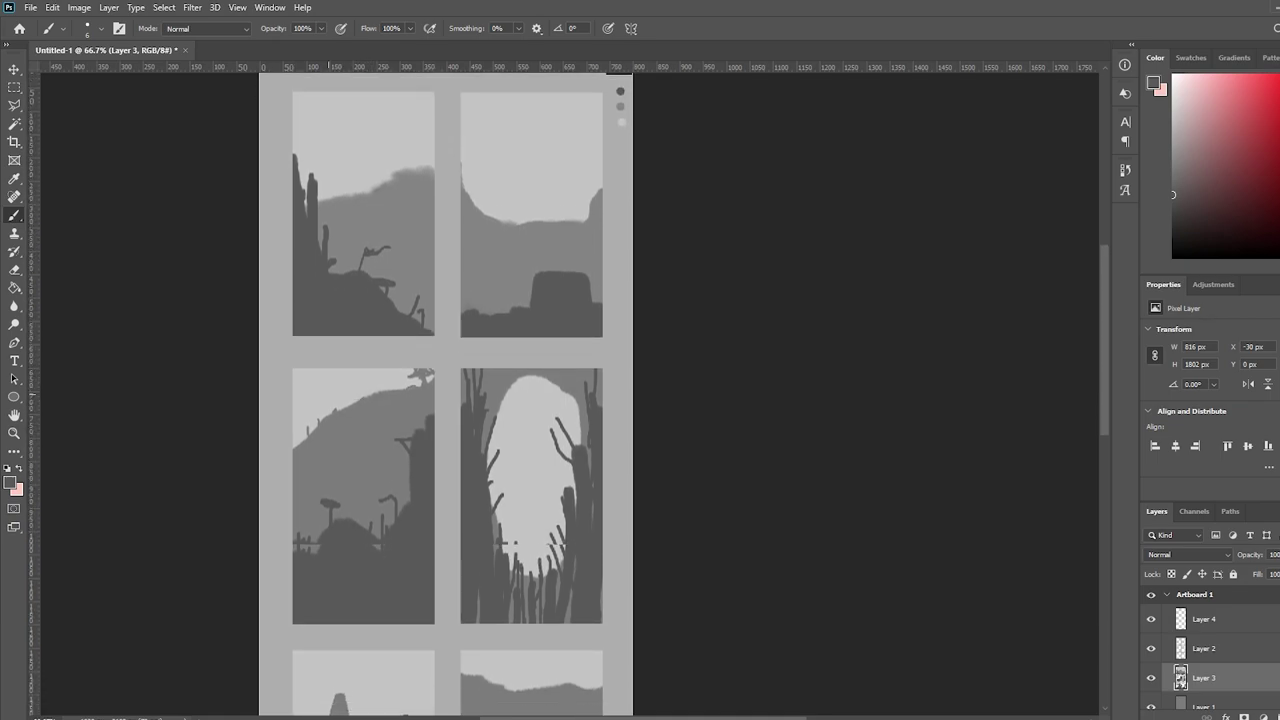
{"action": "scroll", "coordinate": [445, 390], "scroll_direction": "down", "scroll_amount": 5}
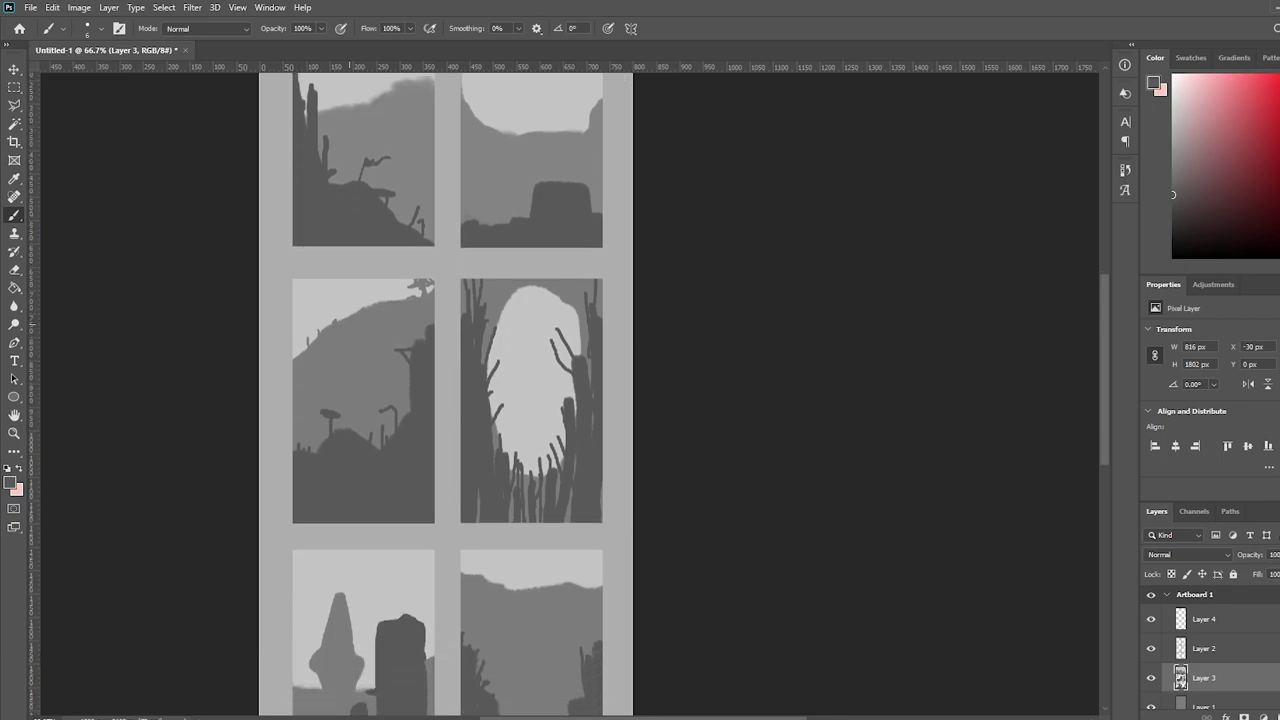
{"action": "scroll", "coordinate": [445, 390], "scroll_direction": "down", "scroll_amount": 4}
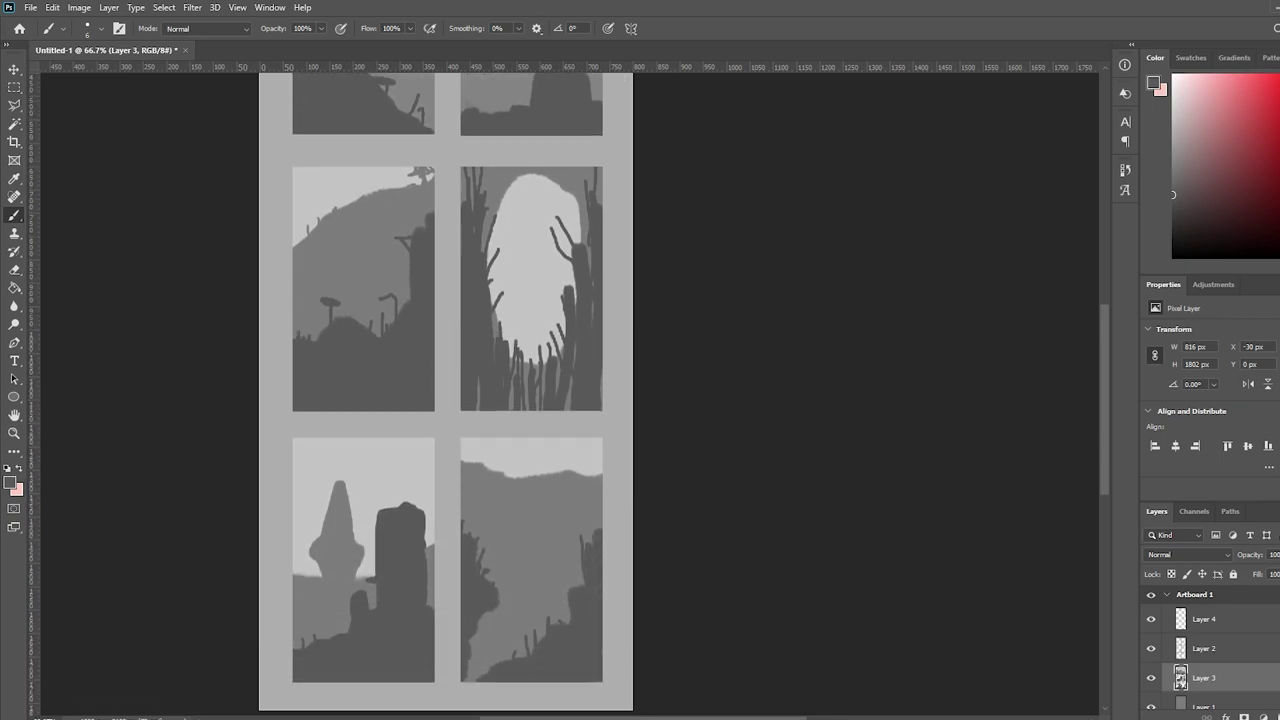
{"action": "left_click", "coordinate": [10, 482]}
{"action": "left_click", "coordinate": [729, 428]}
{"action": "left_click", "coordinate": [1046, 330]}
{"action": "left_click_drag", "start_coordinate": [640, 476], "coordinate": [748, 355]}
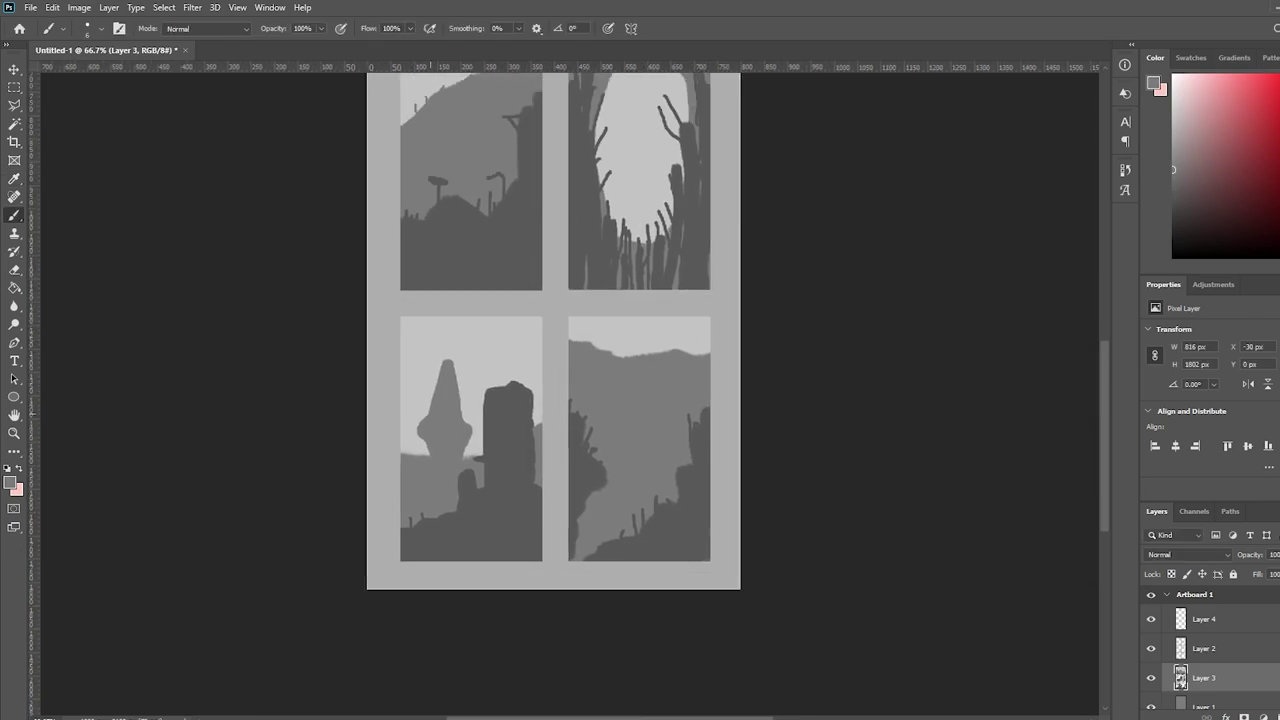
{"action": "left_click_drag", "start_coordinate": [422, 424], "coordinate": [420, 388]}
{"action": "key", "text": "ctrl+z"}
{"action": "mouse_move", "coordinate": [421, 414]}
{"action": "left_mouse_down"}
{"action": "mouse_move", "coordinate": [421, 398]}
{"action": "mouse_move", "coordinate": [472, 404]}
{"action": "mouse_move", "coordinate": [463, 392]}
{"action": "left_mouse_up"}
{"action": "scroll", "coordinate": [444, 497], "scroll_direction": "down", "scroll_amount": 1}
{"action": "scroll", "coordinate": [407, 448], "scroll_direction": "up", "scroll_amount": 1}
{"action": "scroll", "coordinate": [440, 480], "scroll_direction": "up", "scroll_amount": 2}
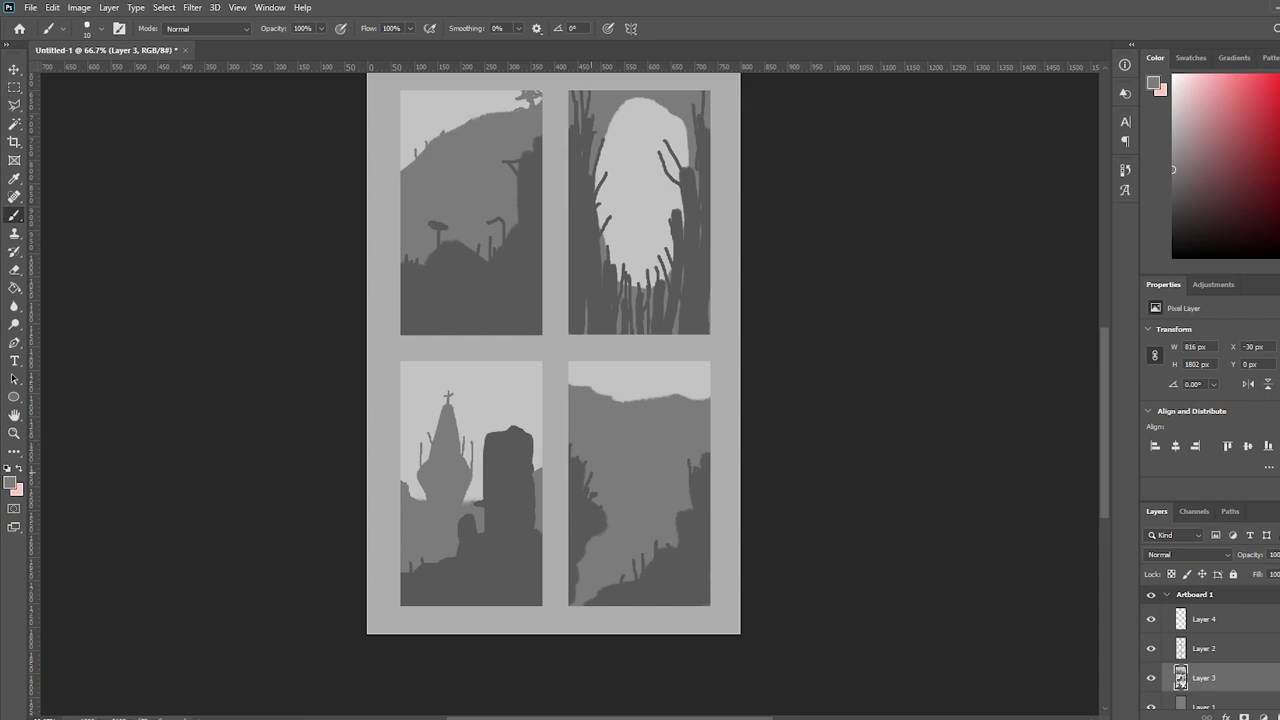
- Examine the compositions of all six landscape thumbnails, hiding and reshowing Layer 3 to compare them with the blank frames
{"action": "scroll", "coordinate": [554, 394], "scroll_direction": "up", "scroll_amount": 4}
{"action": "scroll", "coordinate": [554, 394], "scroll_direction": "down", "scroll_amount": 1}
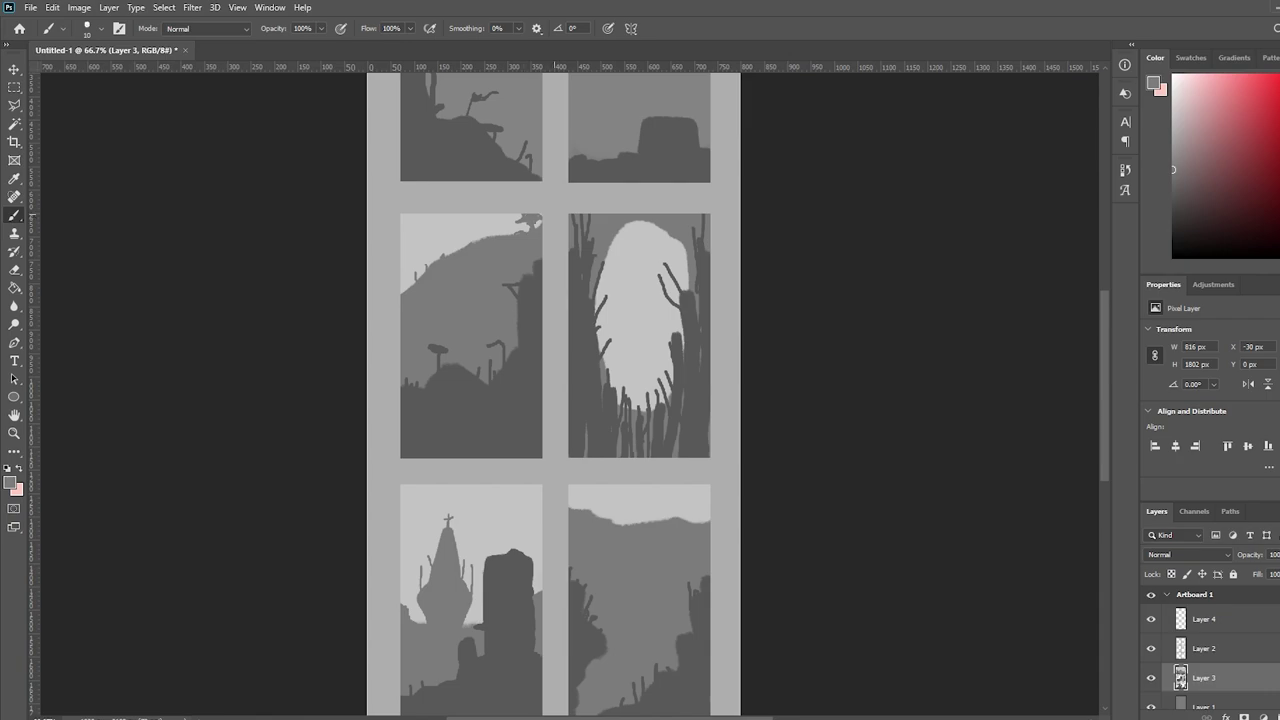
{"action": "scroll", "coordinate": [554, 394], "scroll_direction": "up", "scroll_amount": 4}
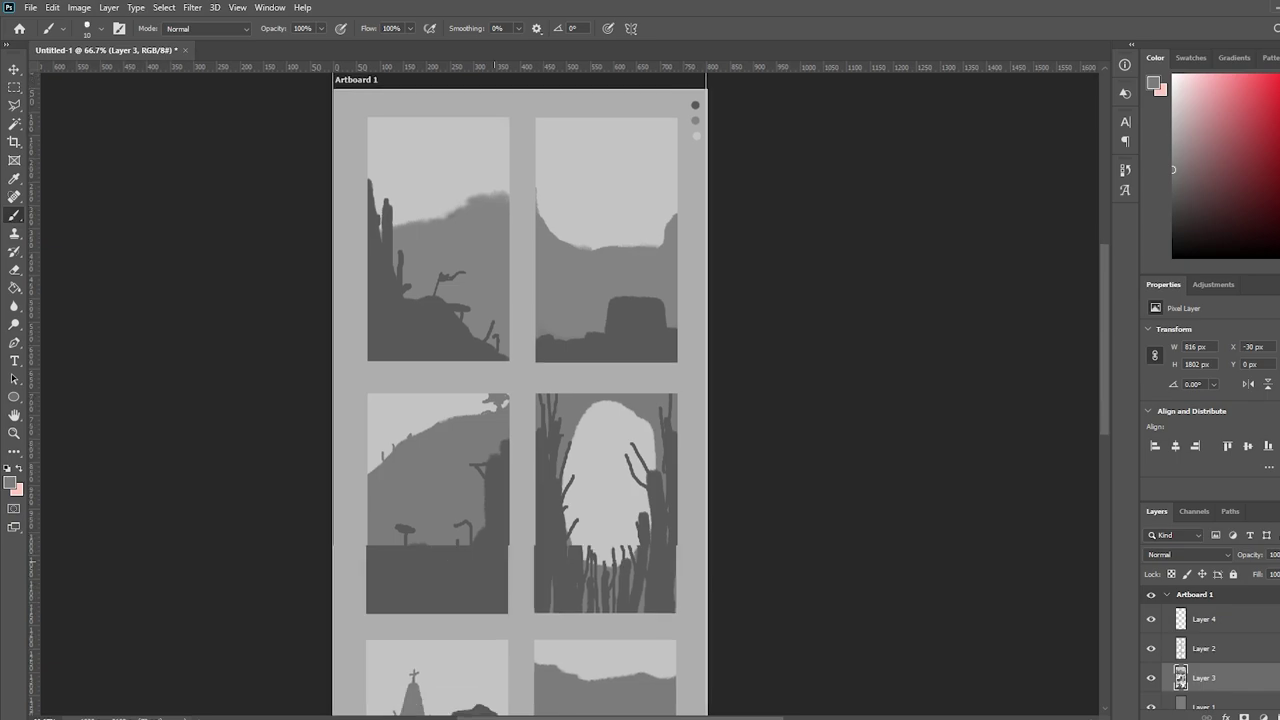
{"action": "scroll", "coordinate": [518, 390], "scroll_direction": "down", "scroll_amount": 2}
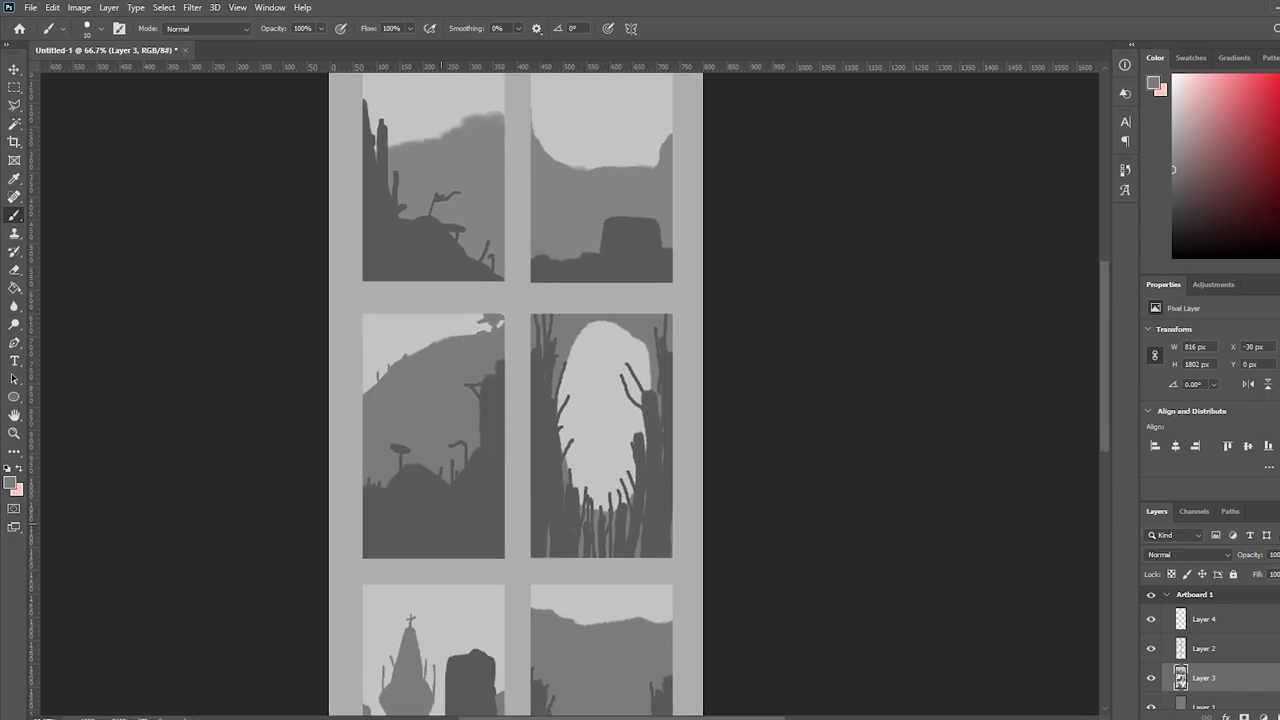
{"action": "scroll", "coordinate": [518, 390], "scroll_direction": "down", "scroll_amount": 5}
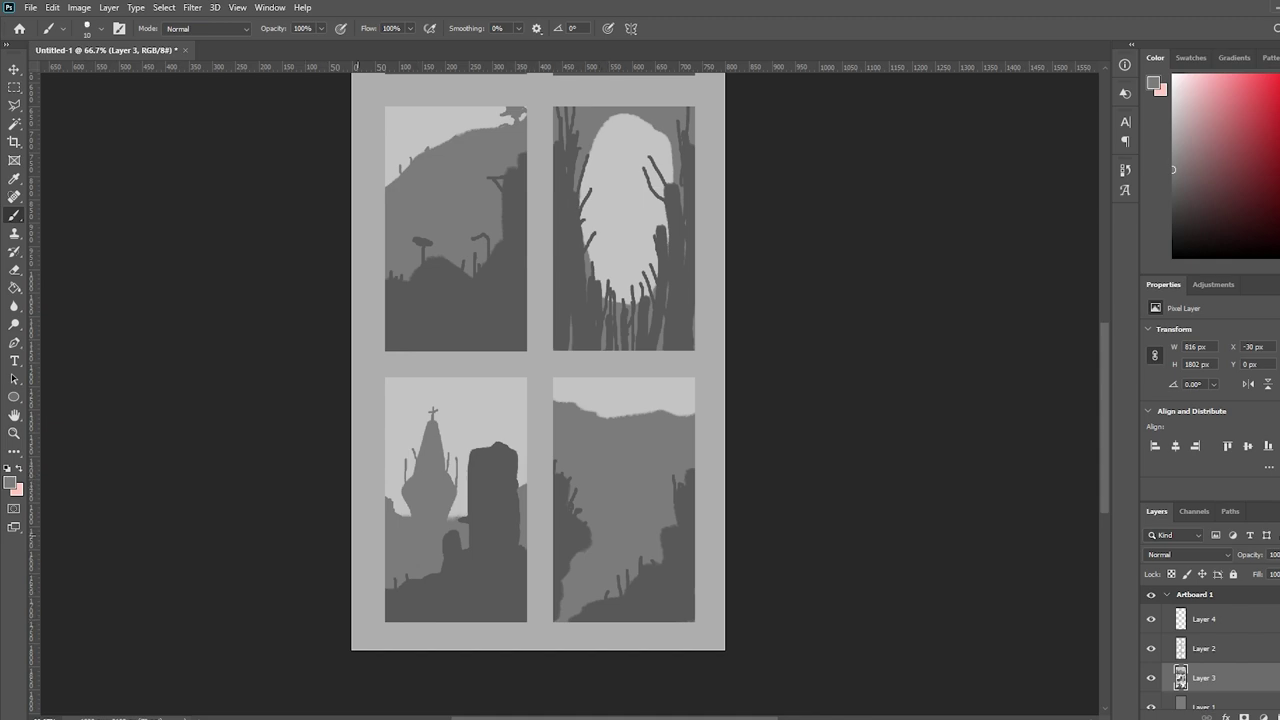
{"action": "scroll", "coordinate": [557, 400], "scroll_direction": "up", "scroll_amount": 8}
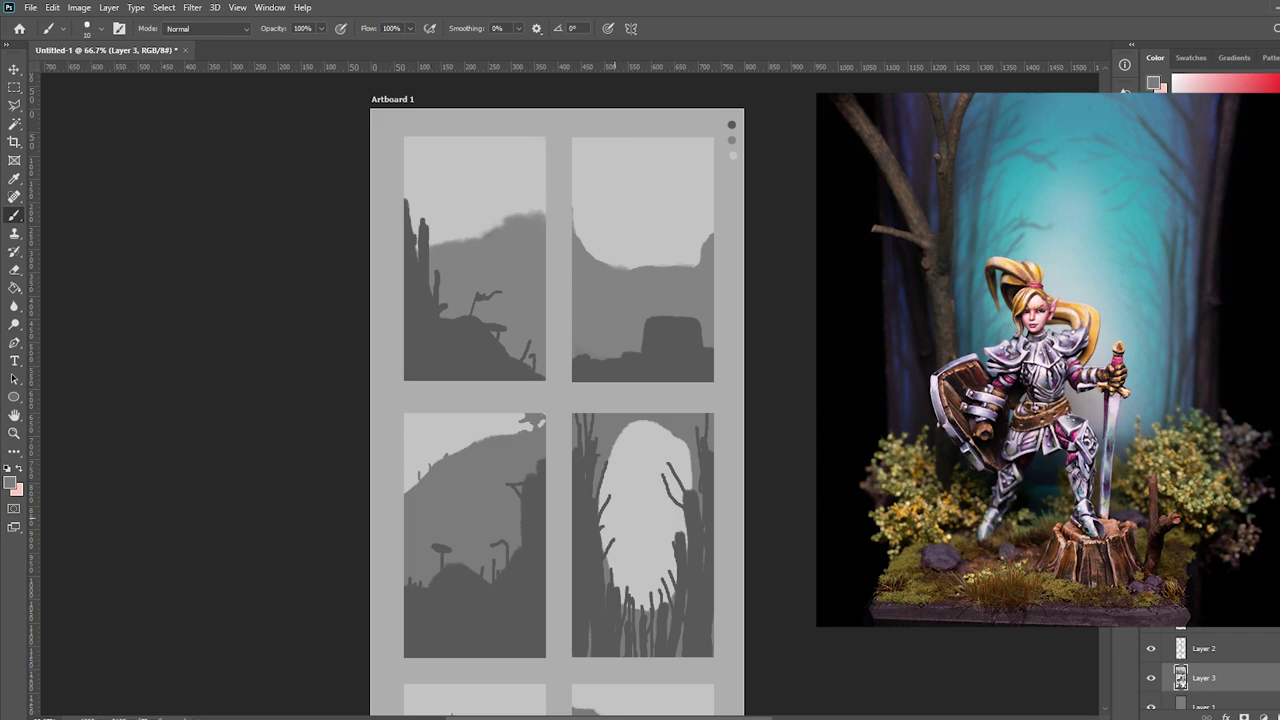
{"action": "key", "text": "ctrl+comma"}
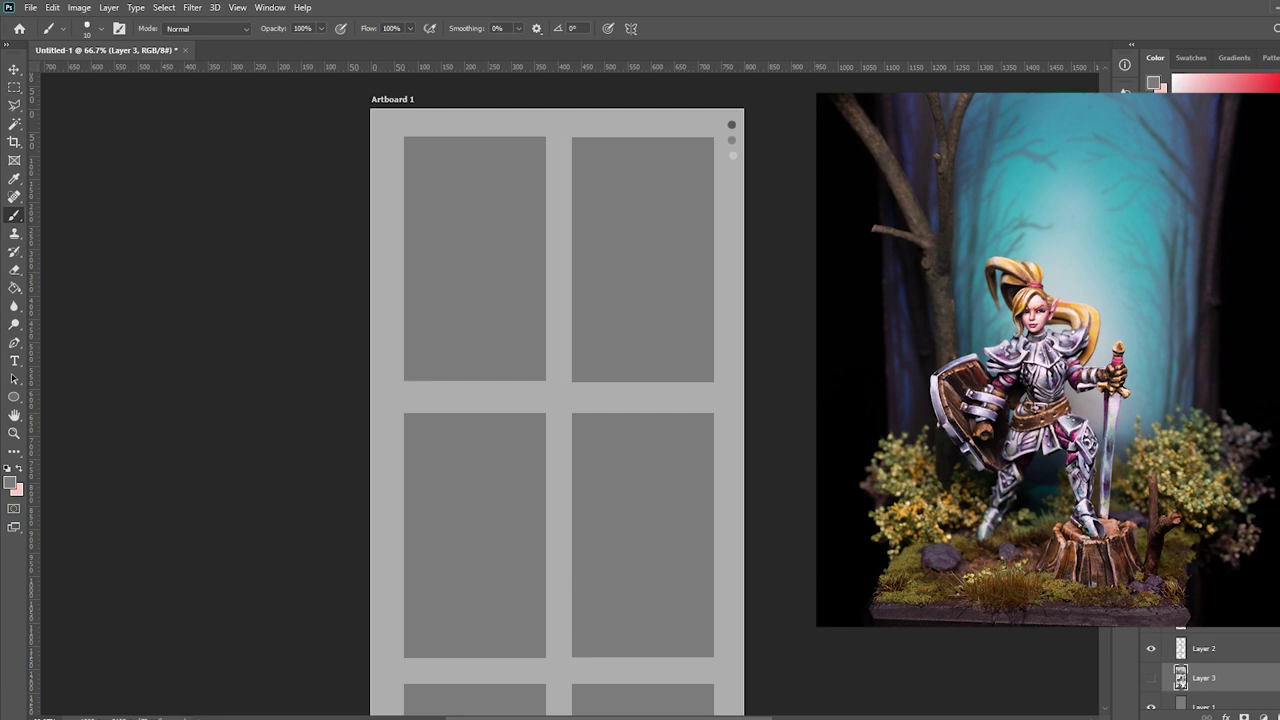
{"action": "key", "text": "ctrl+comma"}
{"action": "left_click_drag", "start_coordinate": [481, 399], "coordinate": [503, 127]}
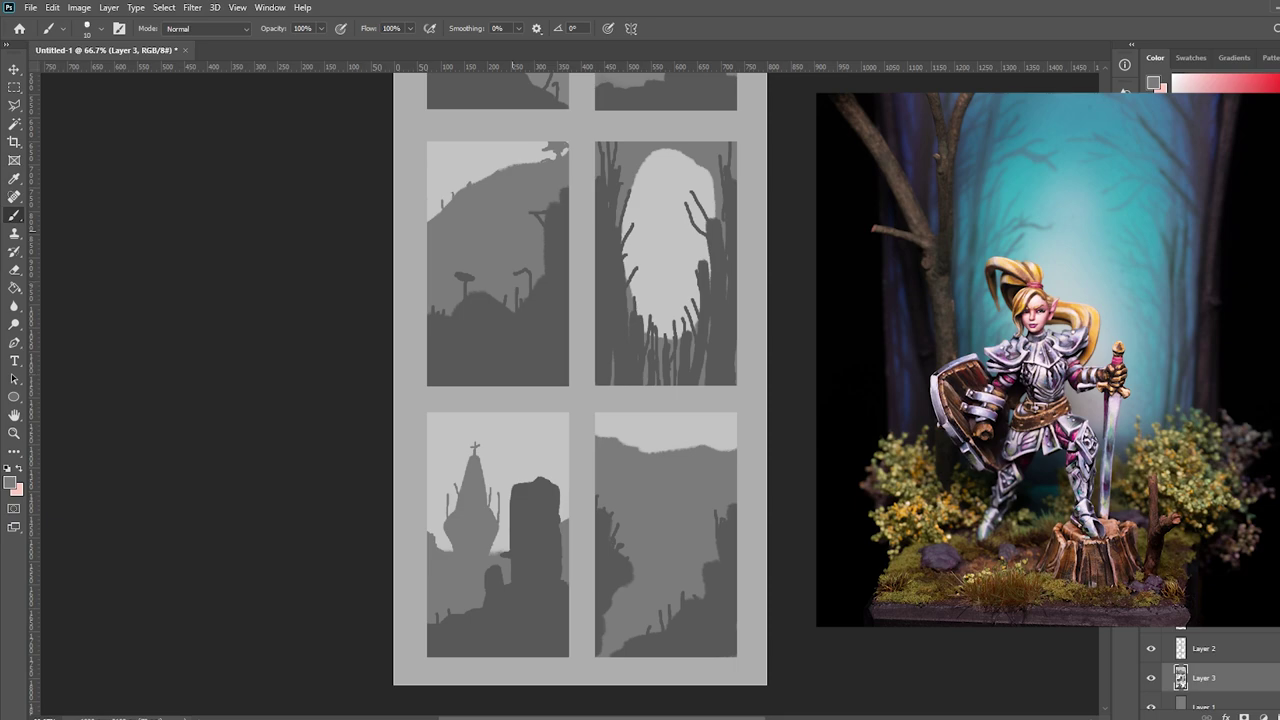
{"action": "left_click_drag", "start_coordinate": [494, 202], "coordinate": [498, 222]}
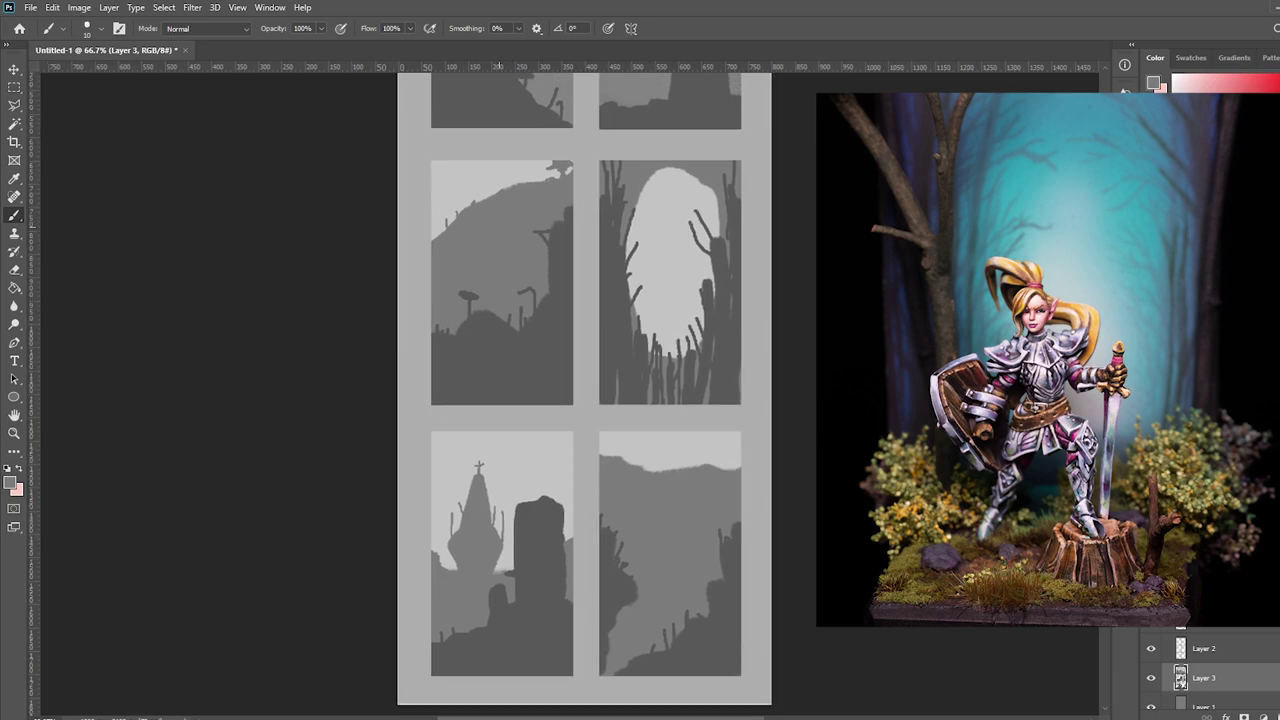
{"action": "left_click_drag", "start_coordinate": [495, 178], "coordinate": [516, 398]}
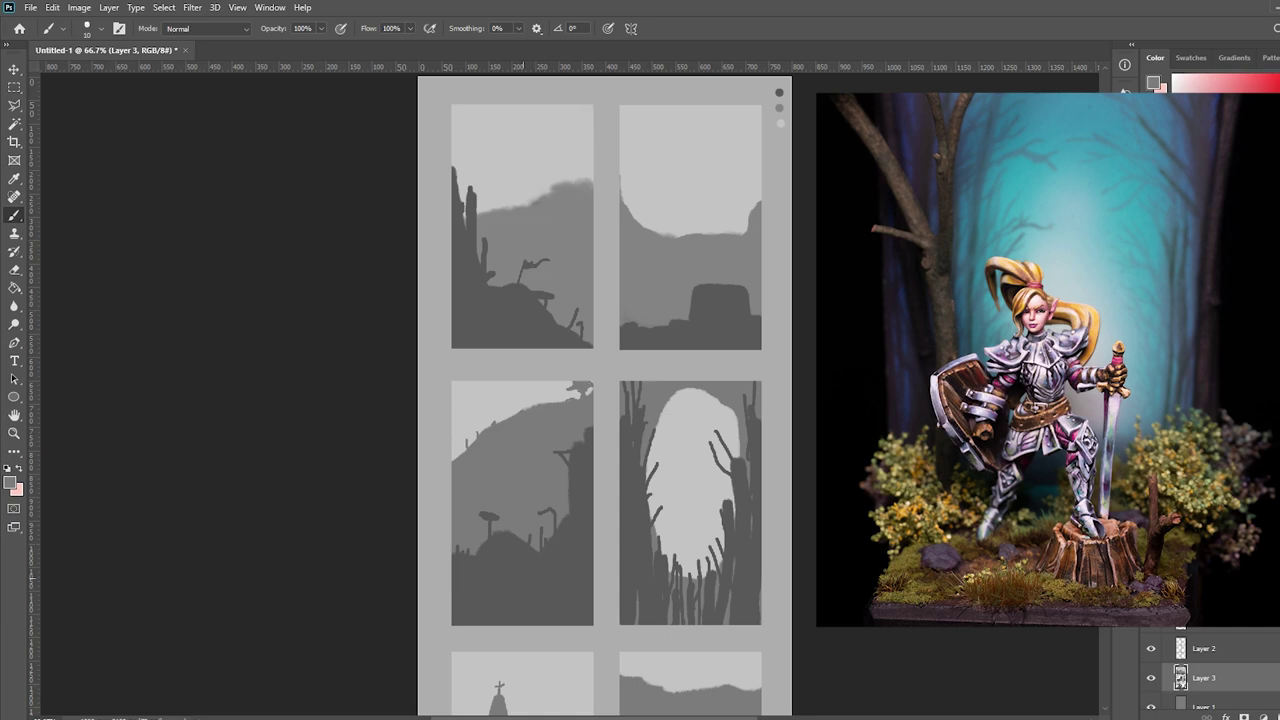
{"action": "scroll", "coordinate": [600, 390], "scroll_direction": "down", "scroll_amount": 5}
{"action": "scroll", "coordinate": [600, 390], "scroll_direction": "up", "scroll_amount": 5}
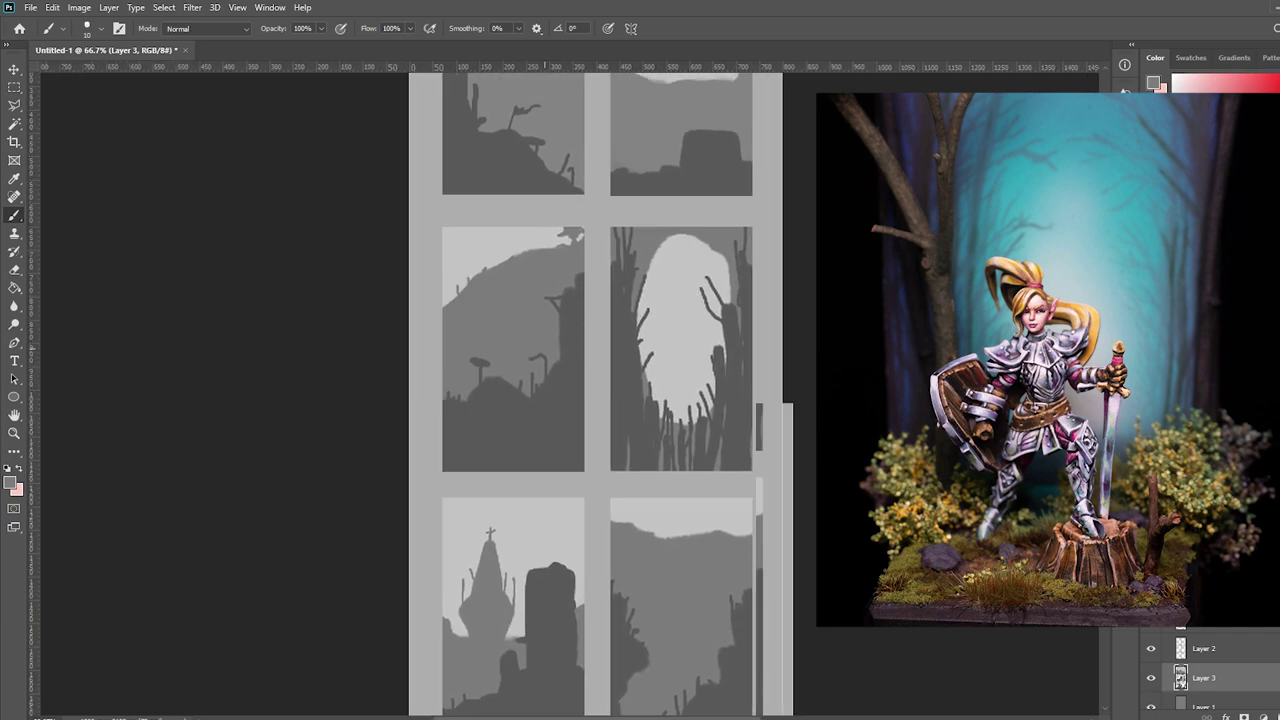
{"action": "scroll", "coordinate": [600, 390], "scroll_direction": "down", "scroll_amount": 5}
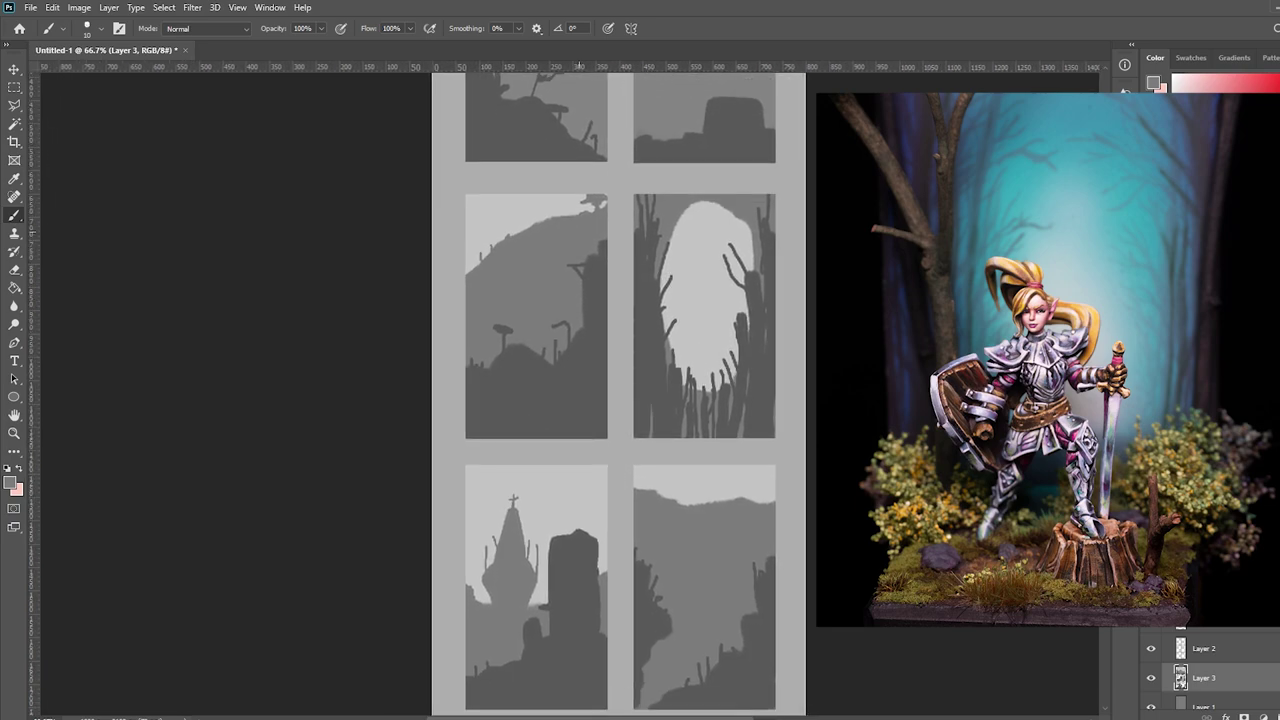
{"action": "scroll", "coordinate": [614, 390], "scroll_direction": "up", "scroll_amount": 5}
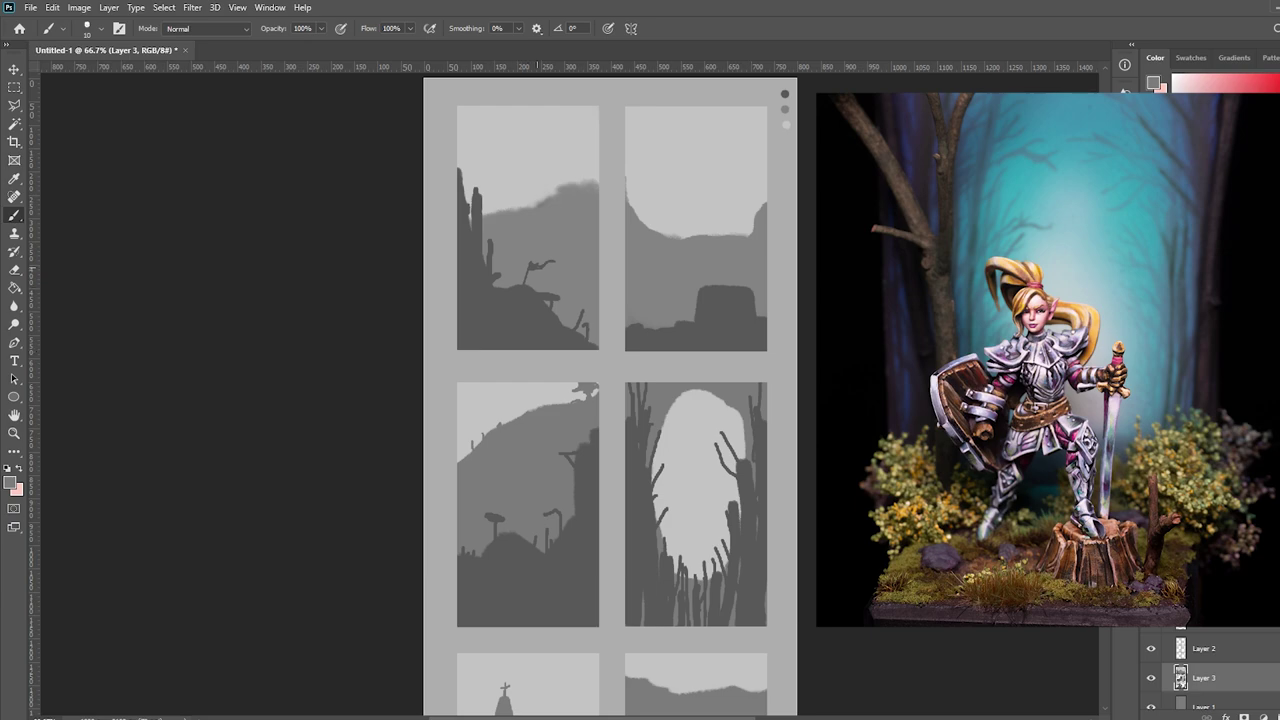
- Sample the dark foreground grey and paint fine twigs on the trees and into the oval clearing's left edge in the middle-right thumbnail
{"action": "left_click", "coordinate": [10, 482]}
{"action": "left_click", "coordinate": [729, 450]}
{"action": "key", "text": "Return"}
{"action": "scroll", "coordinate": [610, 390], "scroll_direction": "down", "scroll_amount": 5}
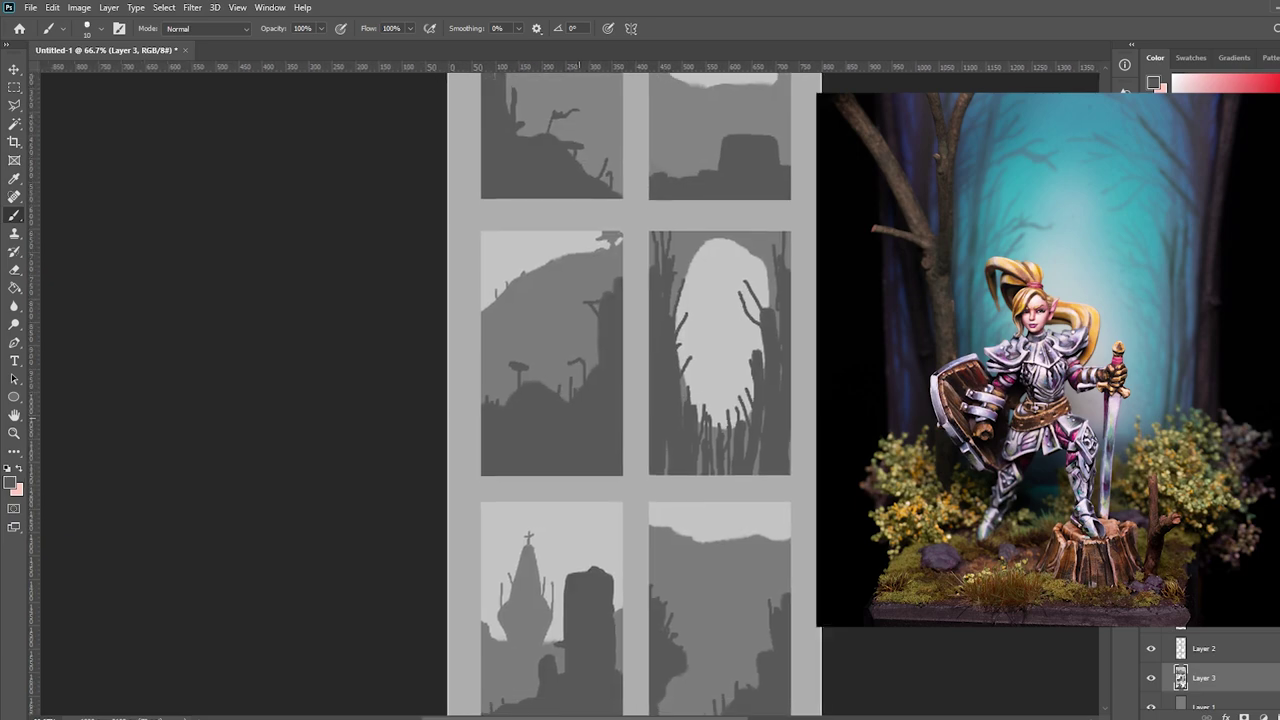
{"action": "scroll", "coordinate": [610, 390], "scroll_direction": "up", "scroll_amount": 1}
{"action": "scroll", "coordinate": [610, 390], "scroll_direction": "up", "scroll_amount": 4}
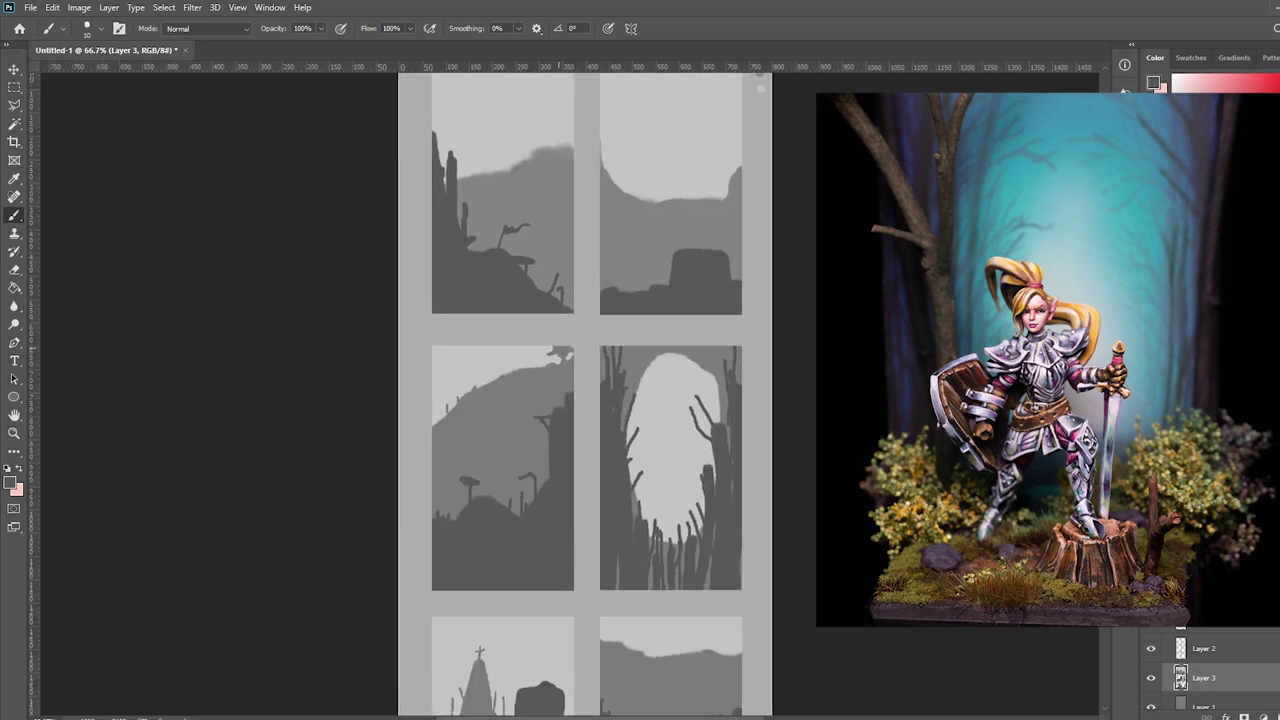
{"action": "scroll", "coordinate": [610, 390], "scroll_direction": "down", "scroll_amount": 1}
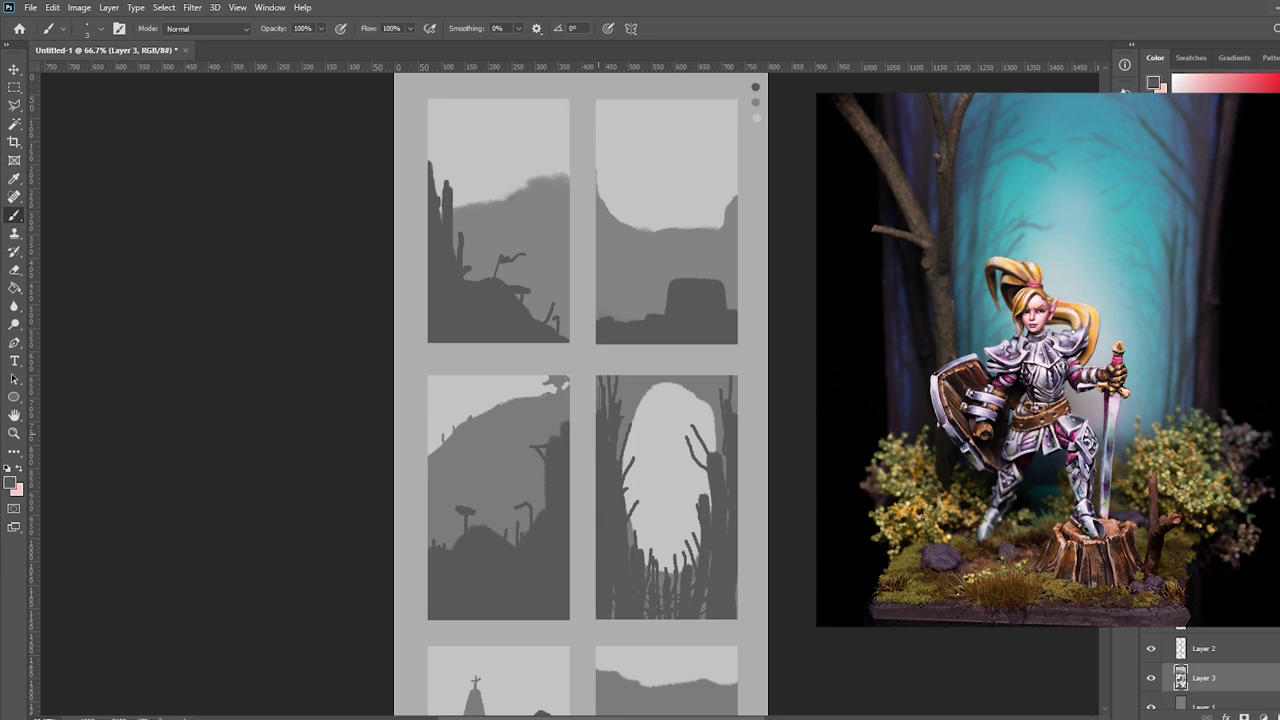
{"action": "left_click_drag", "start_coordinate": [733, 380], "coordinate": [734, 412]}
{"action": "left_click_drag", "start_coordinate": [627, 475], "coordinate": [642, 451]}
{"action": "left_click_drag", "start_coordinate": [625, 497], "coordinate": [645, 477]}
{"action": "mouse_move", "coordinate": [637, 535]}
{"action": "left_mouse_down"}
{"action": "mouse_move", "coordinate": [650, 515]}
{"action": "mouse_move", "coordinate": [632, 491]}
{"action": "mouse_move", "coordinate": [642, 522]}
{"action": "left_mouse_up"}
- Add more thin branches along both sides of the oval clearing in the middle-right thumbnail, then put away the miniature reference photo
{"action": "scroll", "coordinate": [580, 400], "scroll_direction": "down", "scroll_amount": 1}
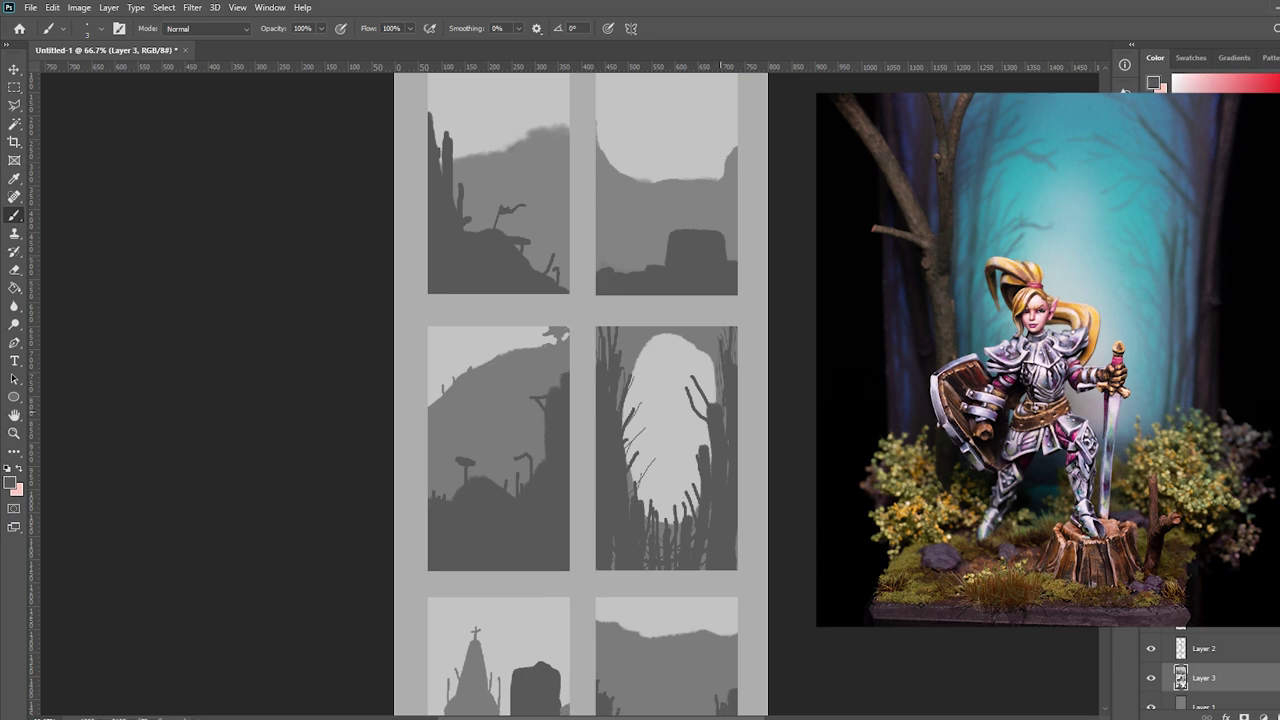
{"action": "left_click_drag", "start_coordinate": [700, 490], "coordinate": [700, 428]}
{"action": "left_click_drag", "start_coordinate": [631, 466], "coordinate": [625, 392]}
{"action": "key", "text": "alt+Tab"}
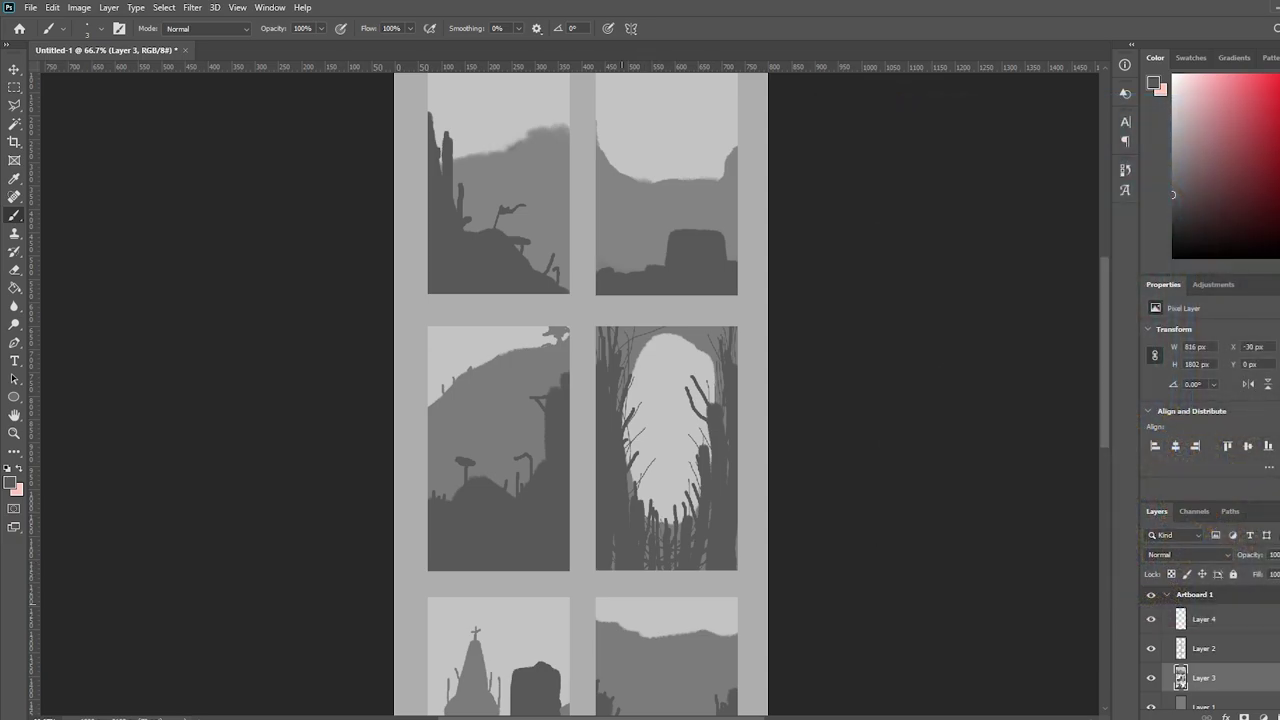
- Paint thin dark grass stalks on the right bank and fine rope-like lines across the gap in the bottom-right thumbnail
{"action": "left_click_drag", "start_coordinate": [540, 523], "coordinate": [545, 500]}
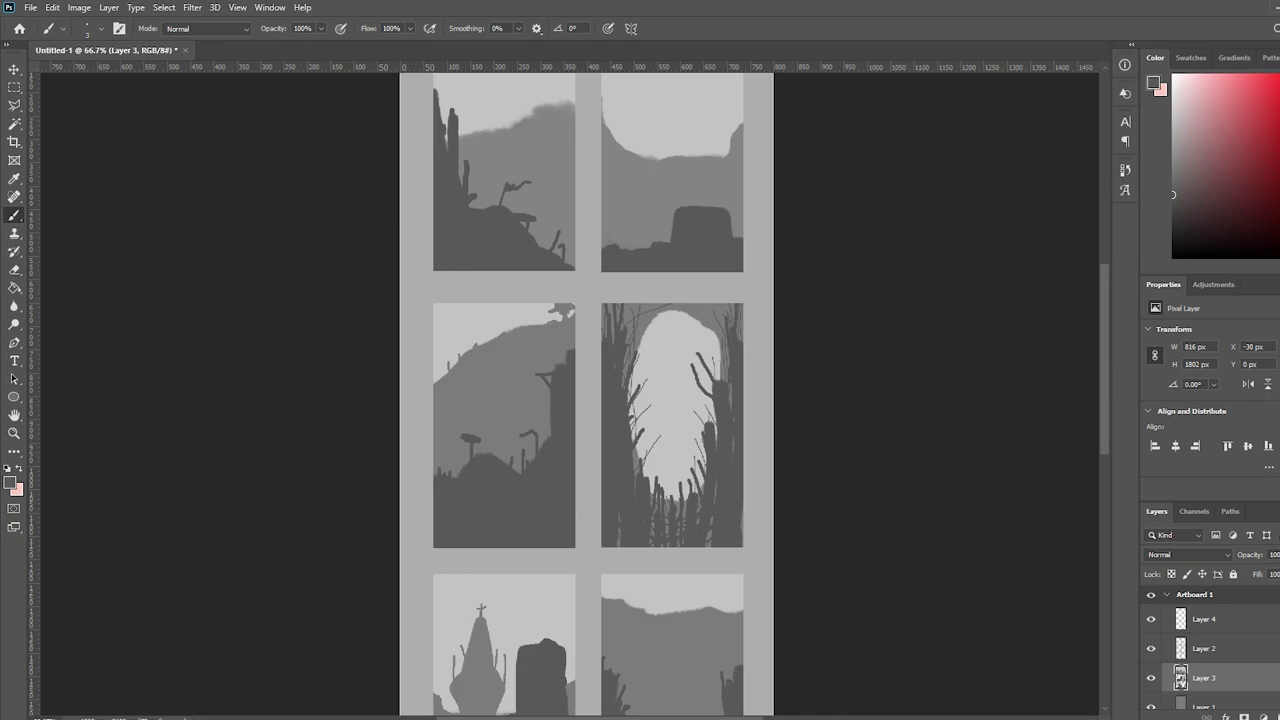
{"action": "scroll", "coordinate": [583, 395], "scroll_direction": "down", "scroll_amount": 5}
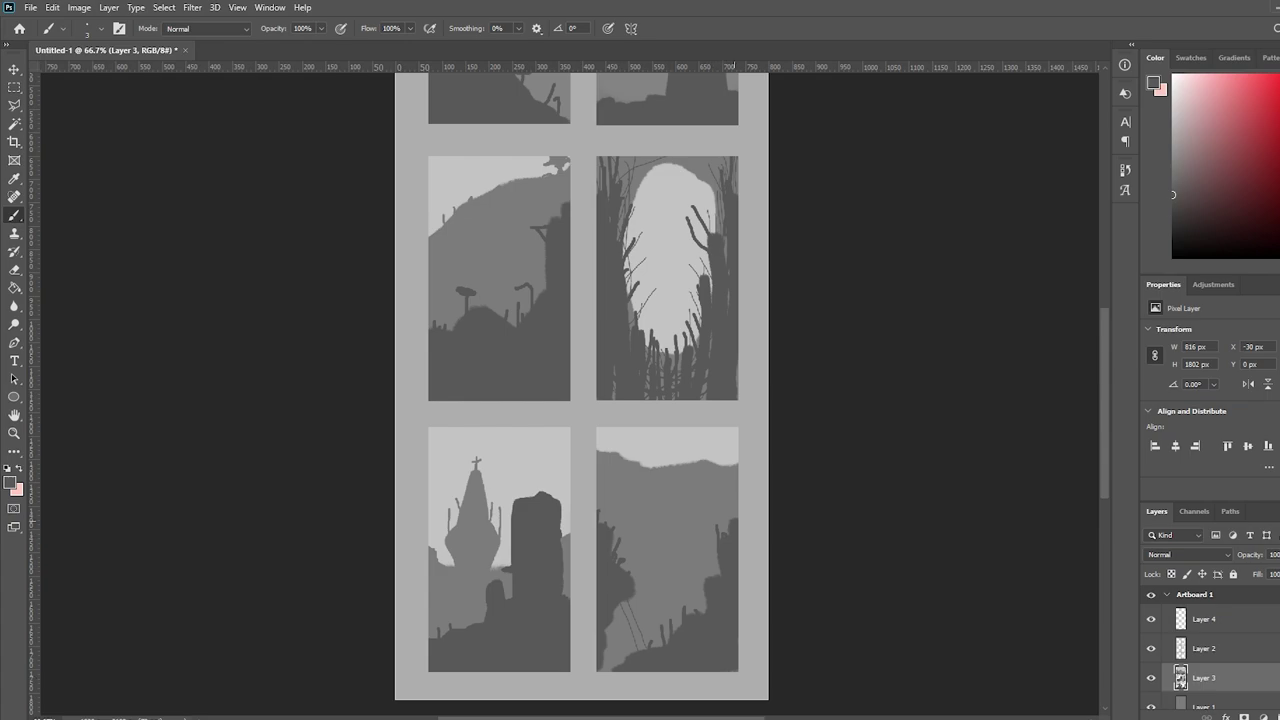
{"action": "left_click_drag", "start_coordinate": [697, 583], "coordinate": [705, 607]}
{"action": "scroll", "coordinate": [665, 400], "scroll_direction": "up", "scroll_amount": 1}
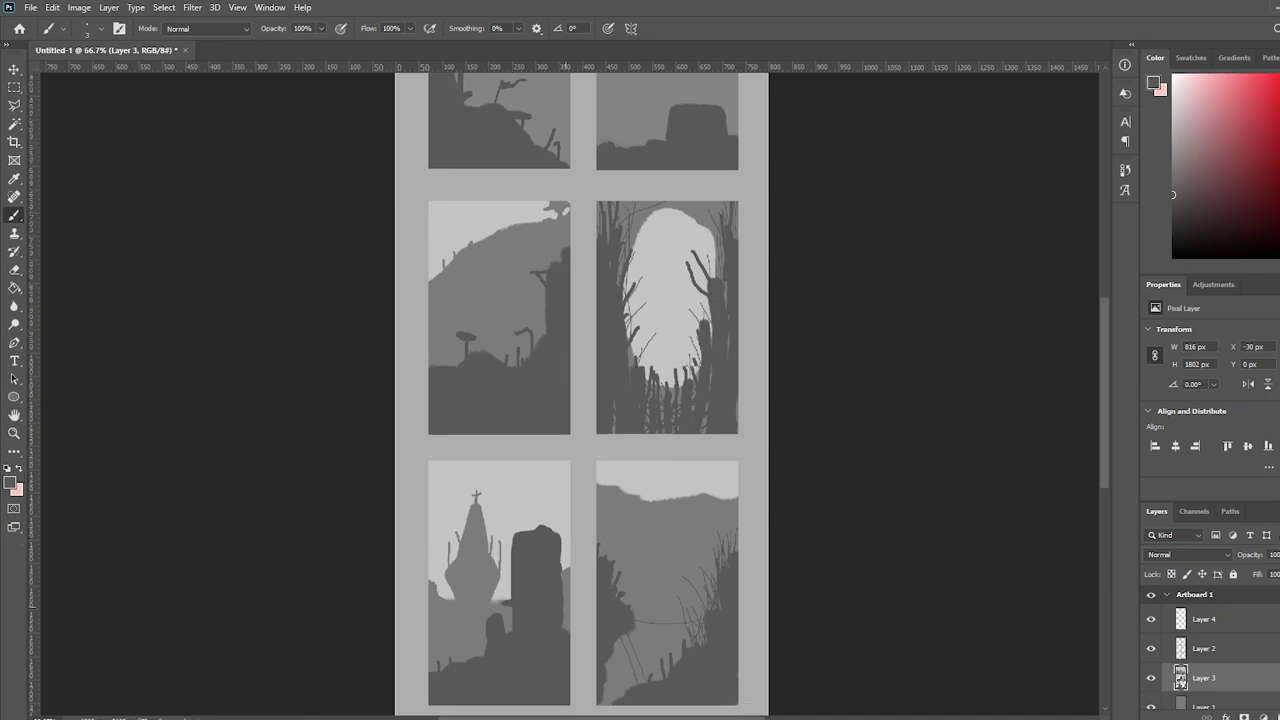
{"action": "scroll", "coordinate": [630, 400], "scroll_direction": "down", "scroll_amount": 1}
{"action": "key", "text": "ctrl+z"}
{"action": "scroll", "coordinate": [630, 400], "scroll_direction": "up", "scroll_amount": 4}
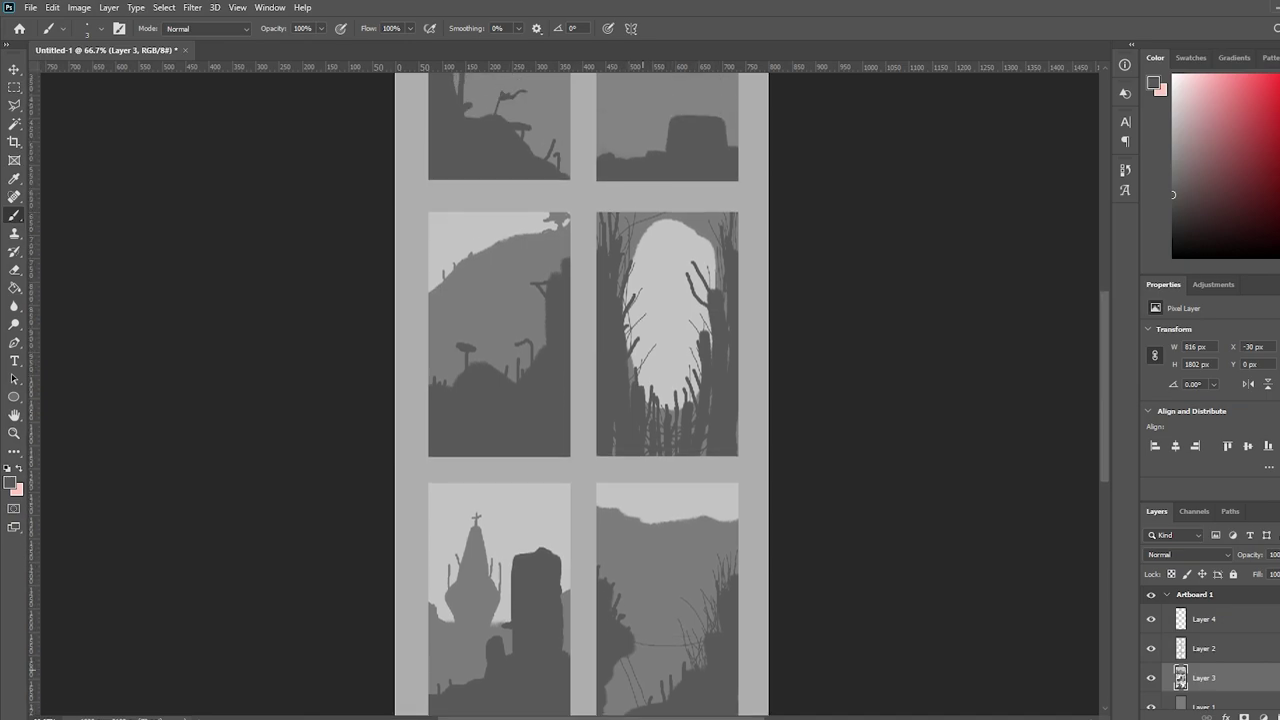
{"action": "scroll", "coordinate": [640, 400], "scroll_direction": "up", "scroll_amount": 1}
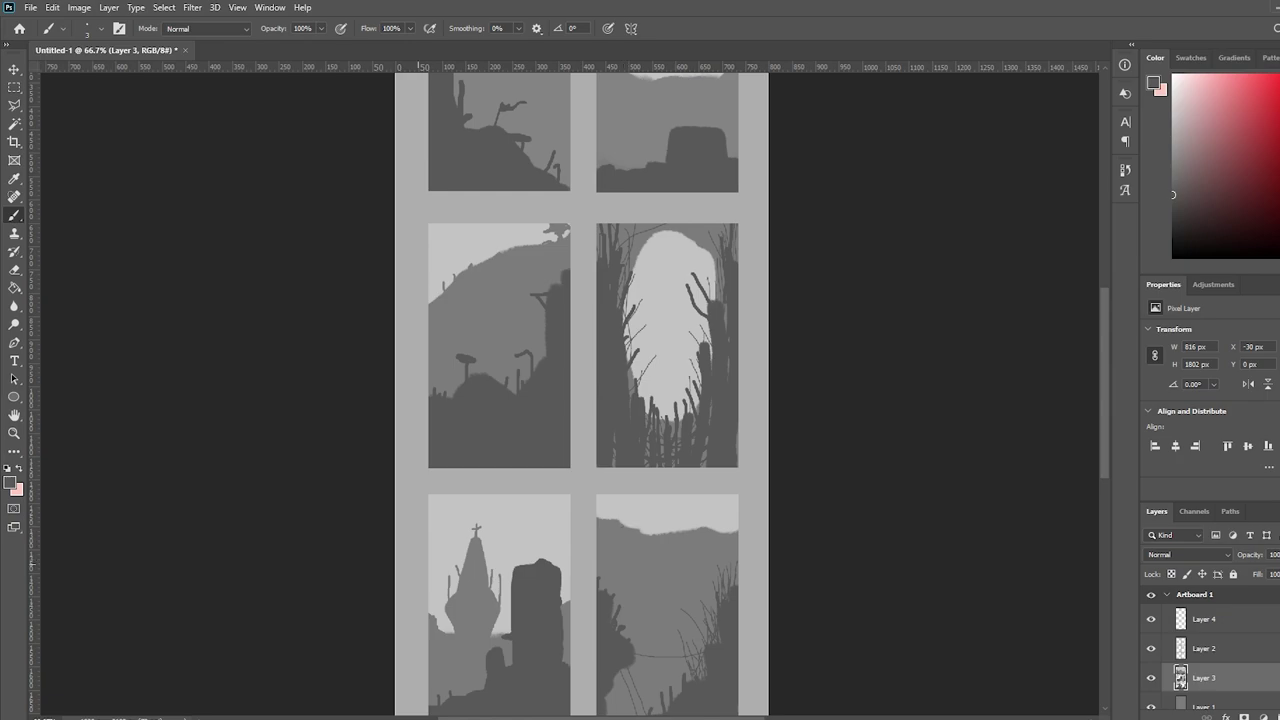
- Sample the mid-grey of the bottom-right thumbnail's hills and paint a thin upright stroke rising from their ridge into the sky
{"action": "left_click", "coordinate": [10, 482]}
{"action": "left_click", "coordinate": [662, 577]}
{"action": "left_click", "coordinate": [1046, 331]}
{"action": "left_click_drag", "start_coordinate": [616, 519], "coordinate": [619, 499]}
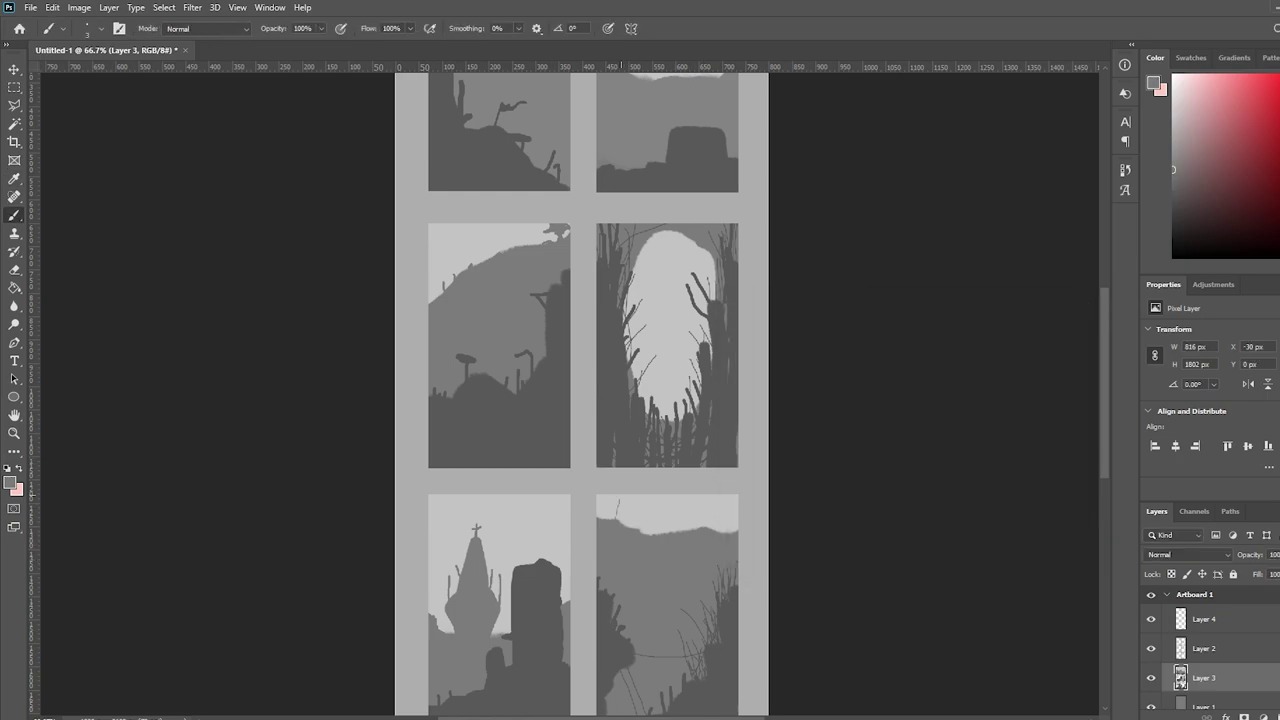